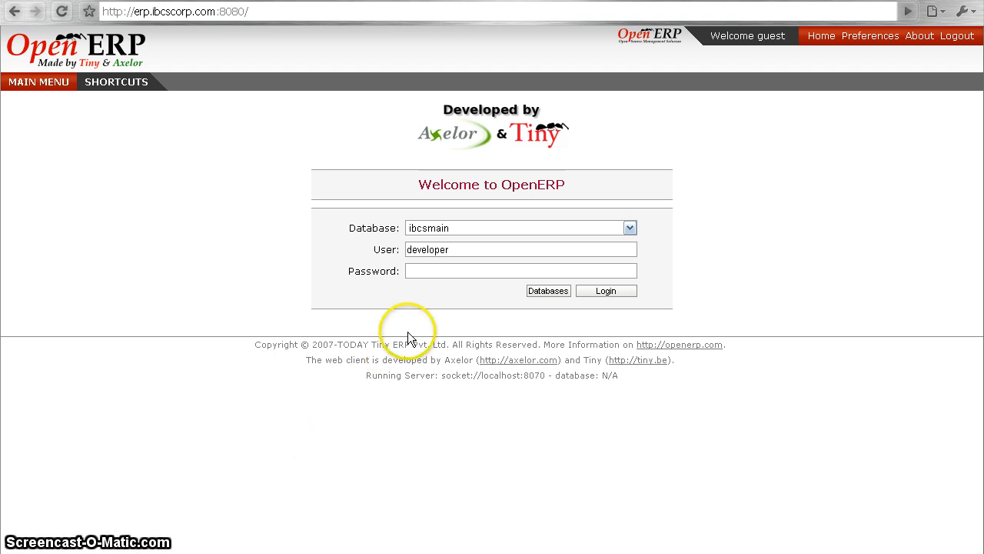
- Log in to the ibcsmain database as user developer with the account password
left_click(432, 270)
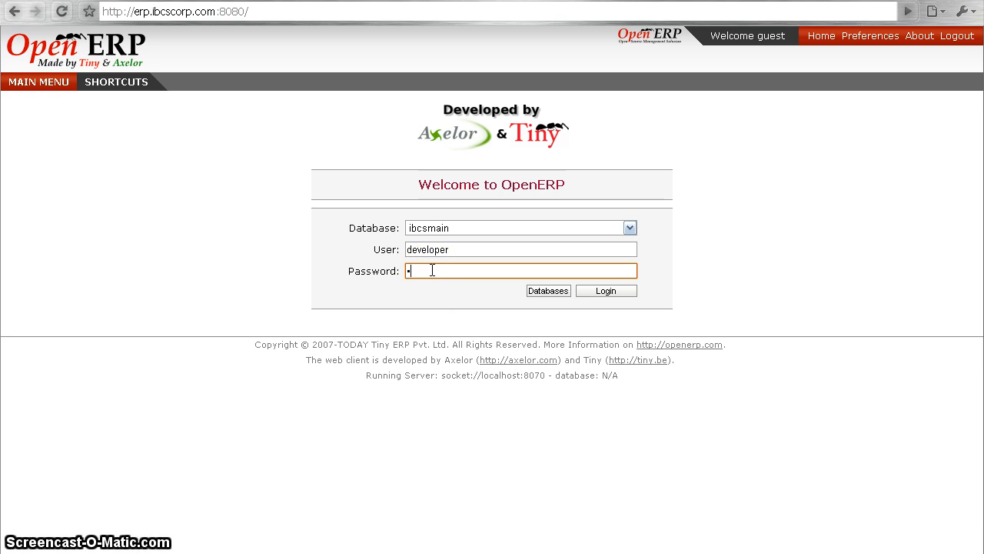
type("••••••••••")
left_click(625, 294)
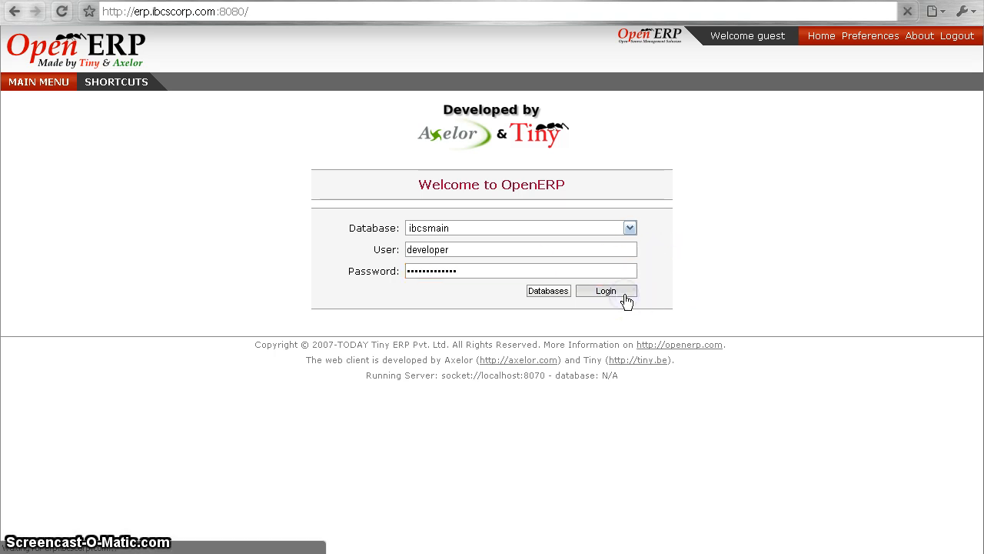
- Open the My timesheets list from the Timesheets section of Human Resources
left_click(42, 80)
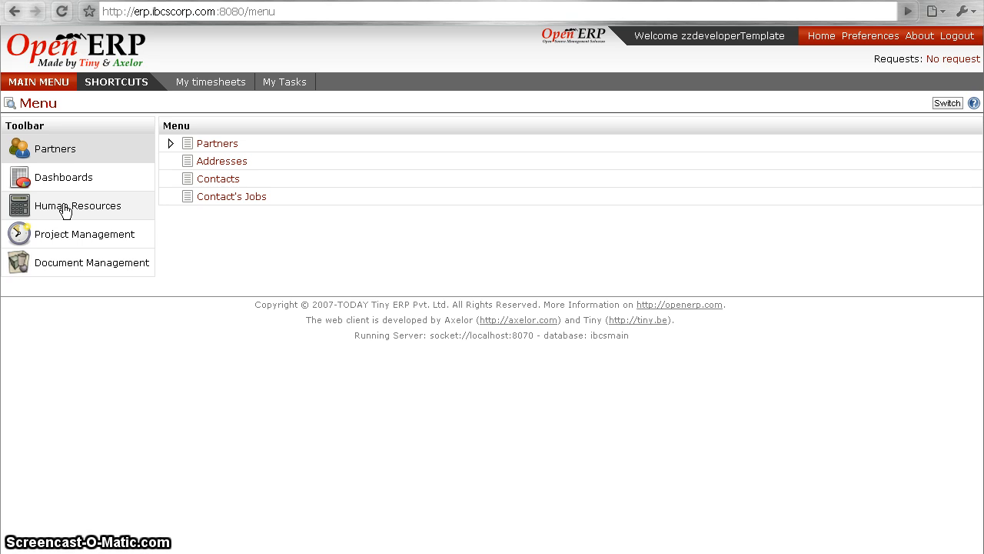
left_click(65, 208)
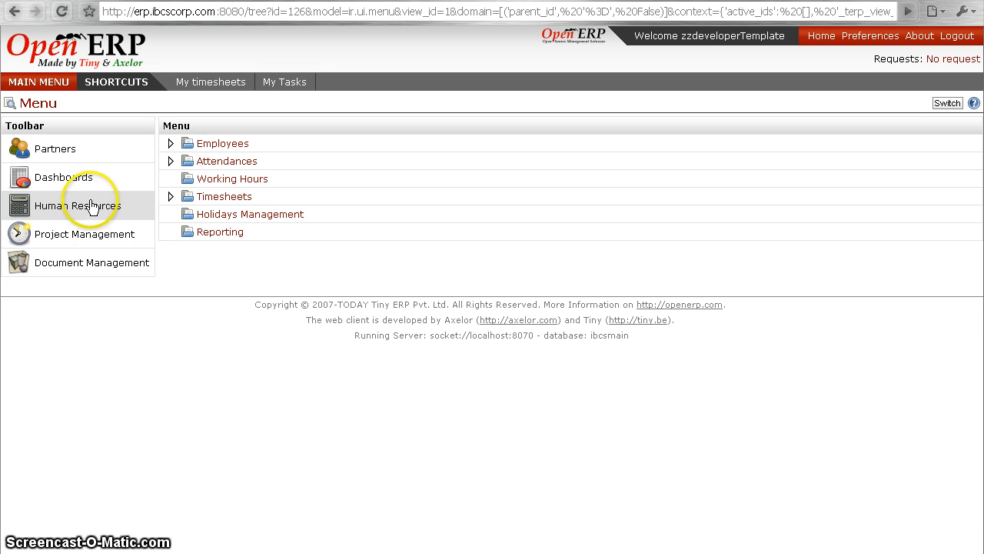
left_click(170, 198)
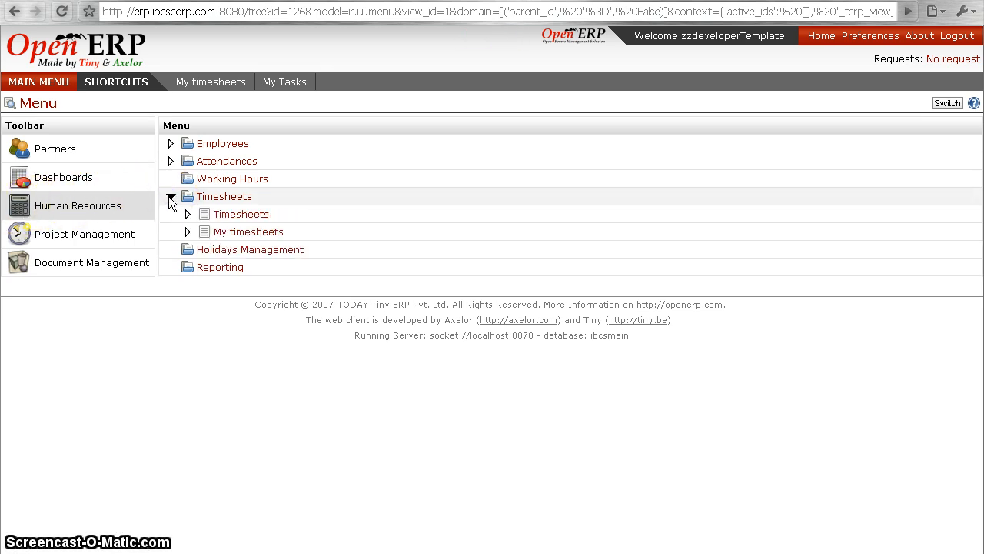
left_click(170, 197)
left_click(219, 202)
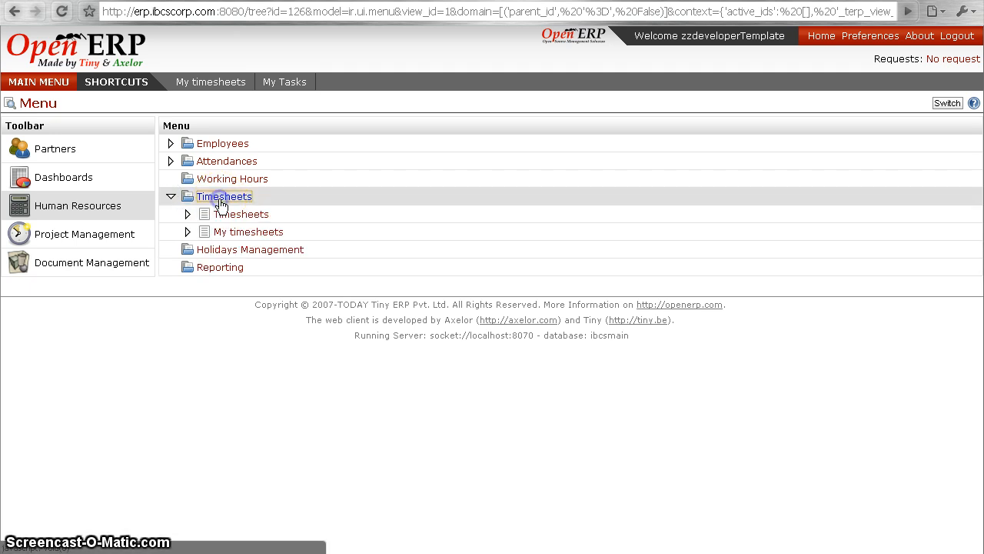
left_click(171, 198)
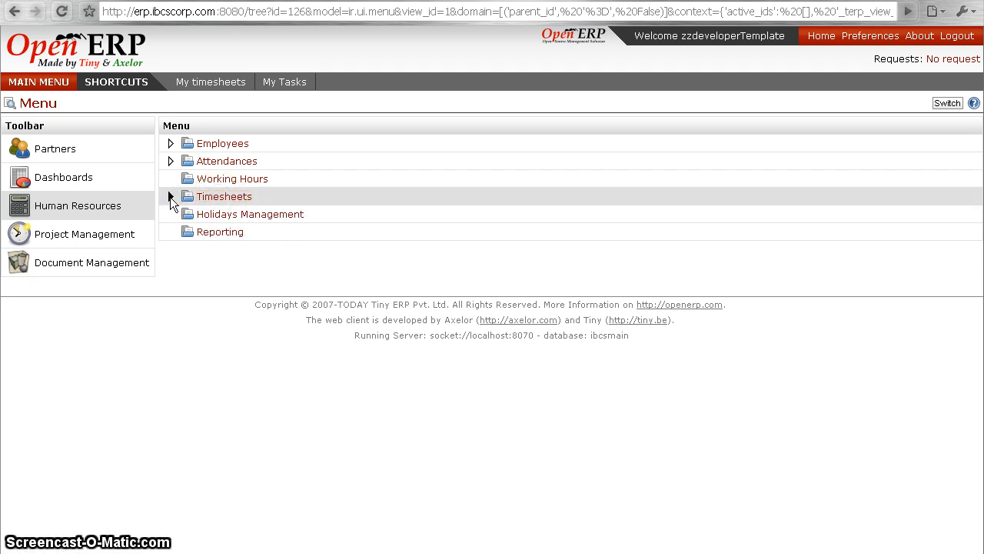
left_click(171, 198)
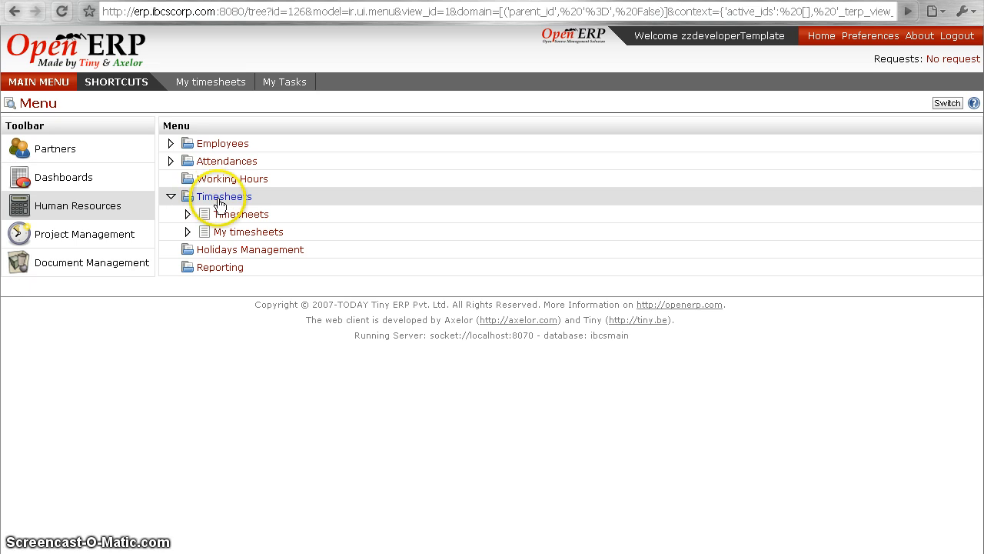
left_click(239, 234)
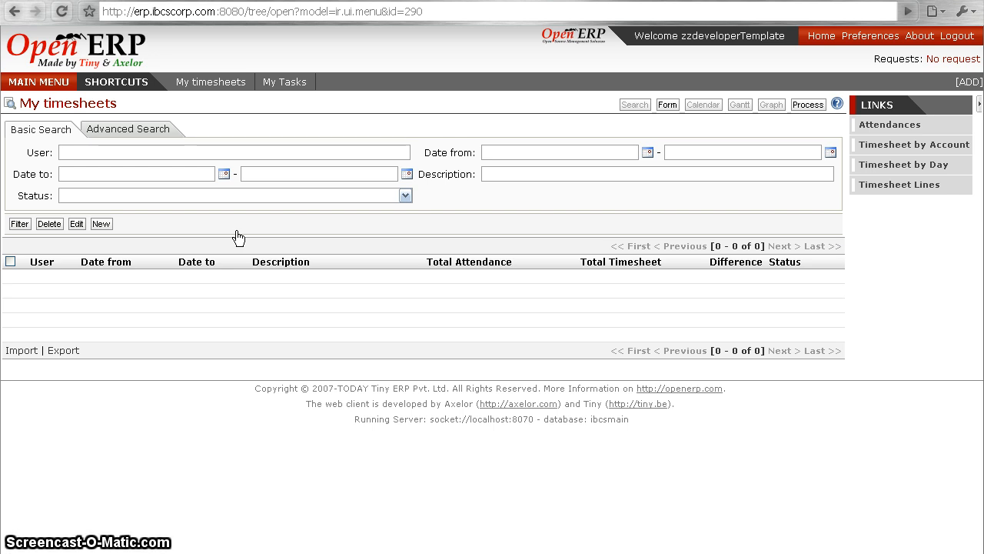
left_click(217, 90)
left_click(31, 83)
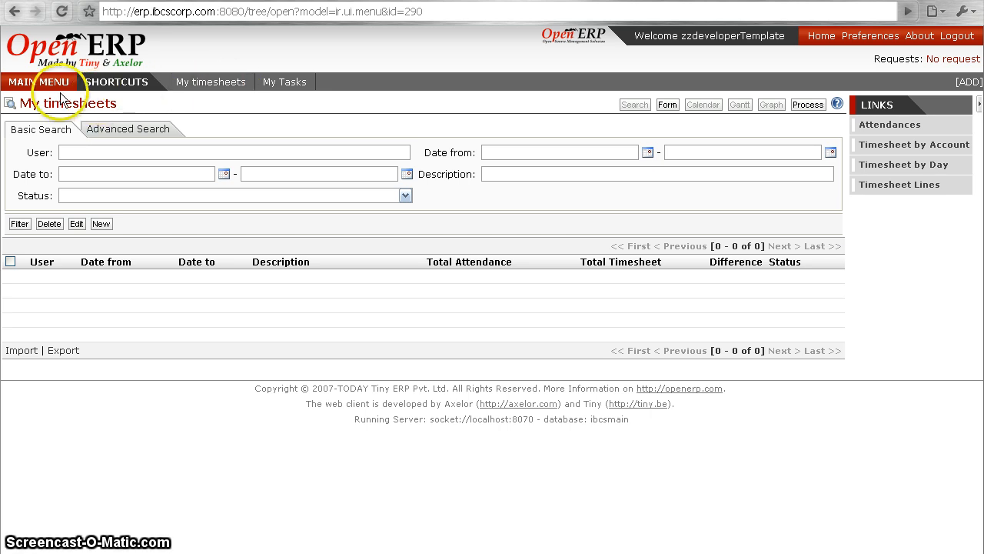
left_click(208, 85)
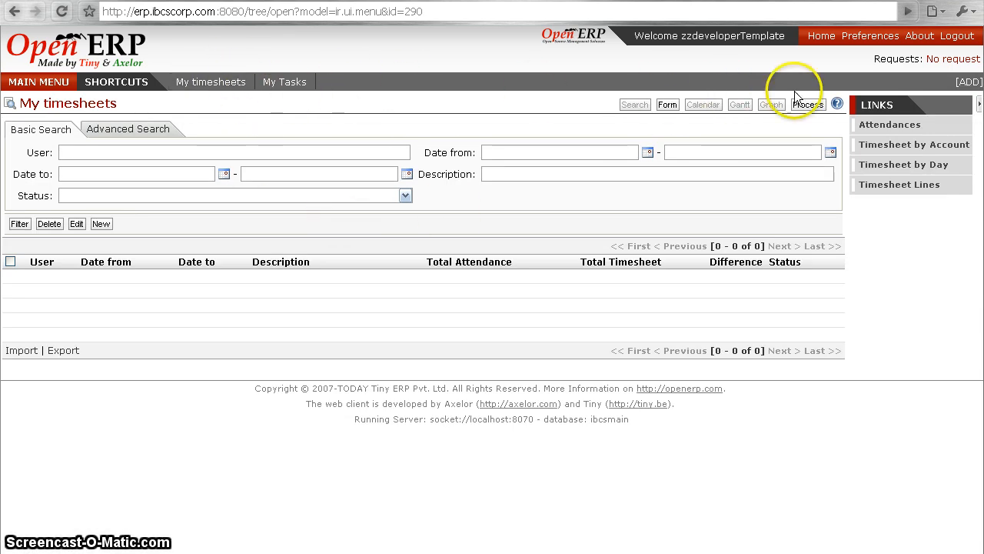
left_click(967, 82)
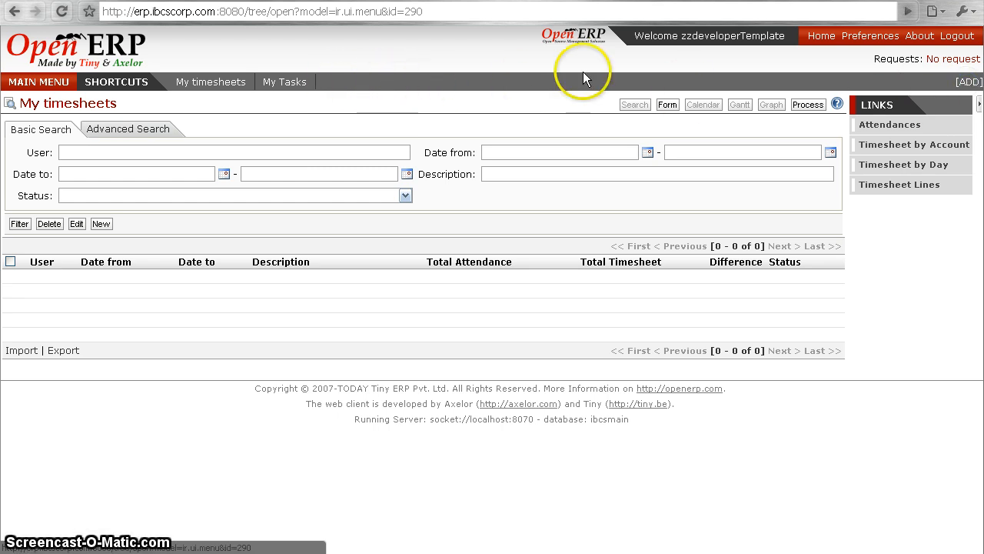
left_click(970, 82)
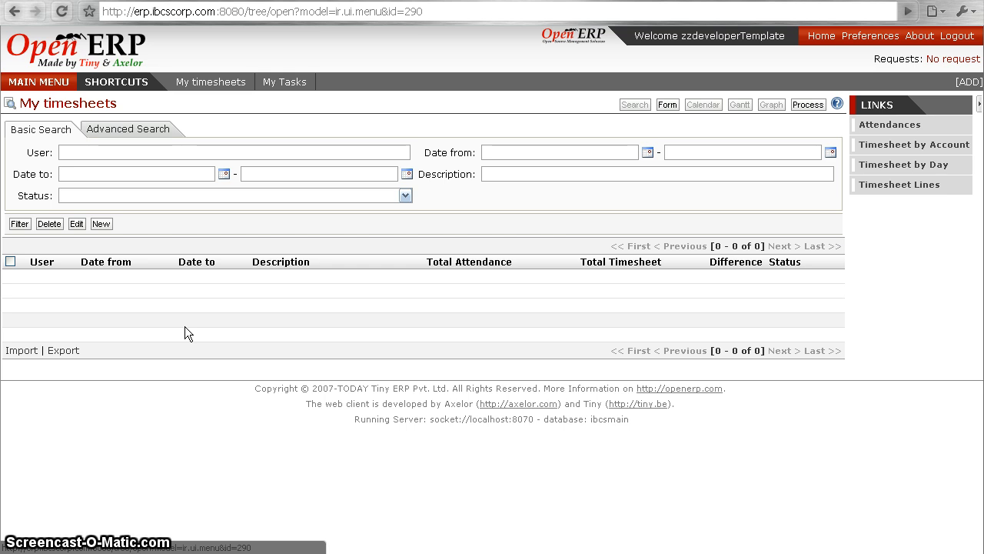
- Create a new timesheet and sign in on it for the current day
left_click(103, 224)
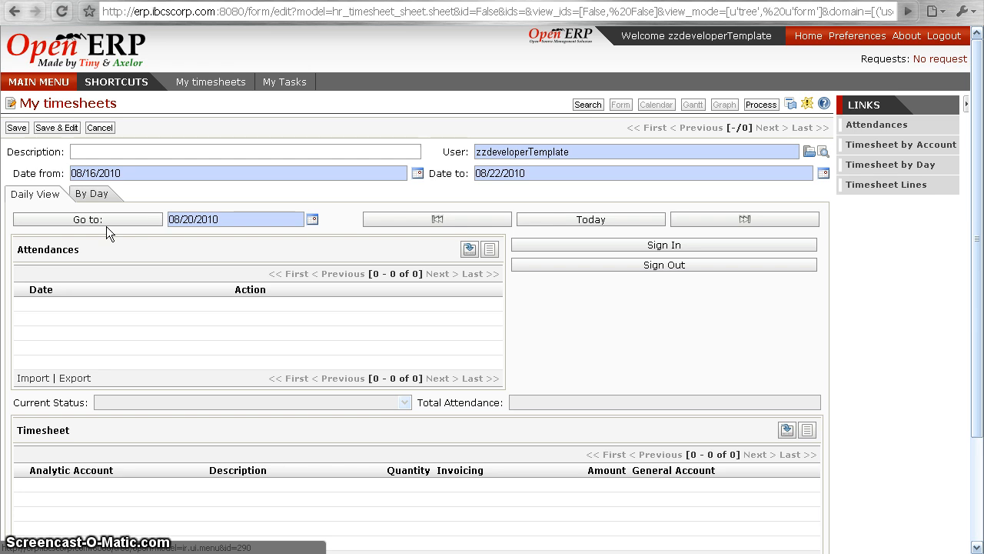
left_click(172, 225)
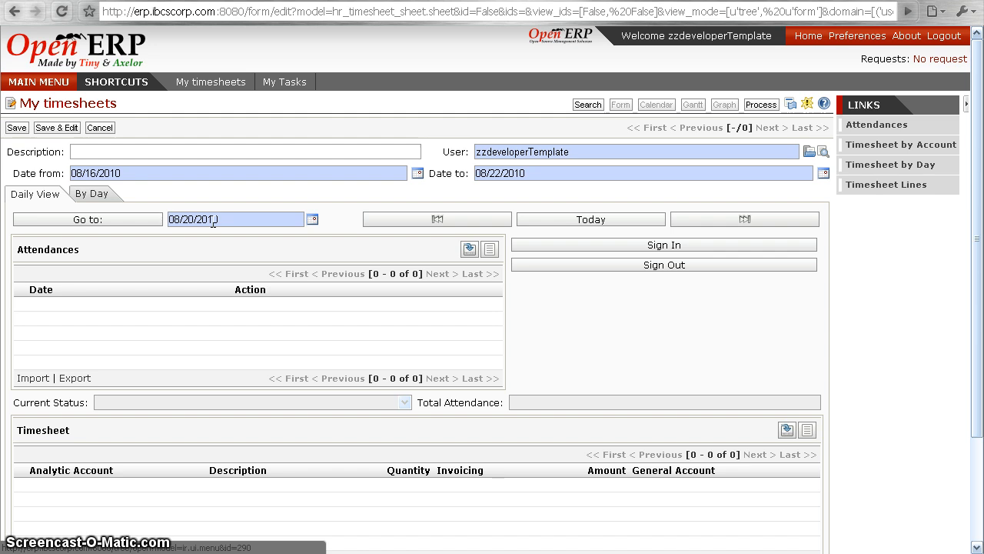
left_click(569, 245)
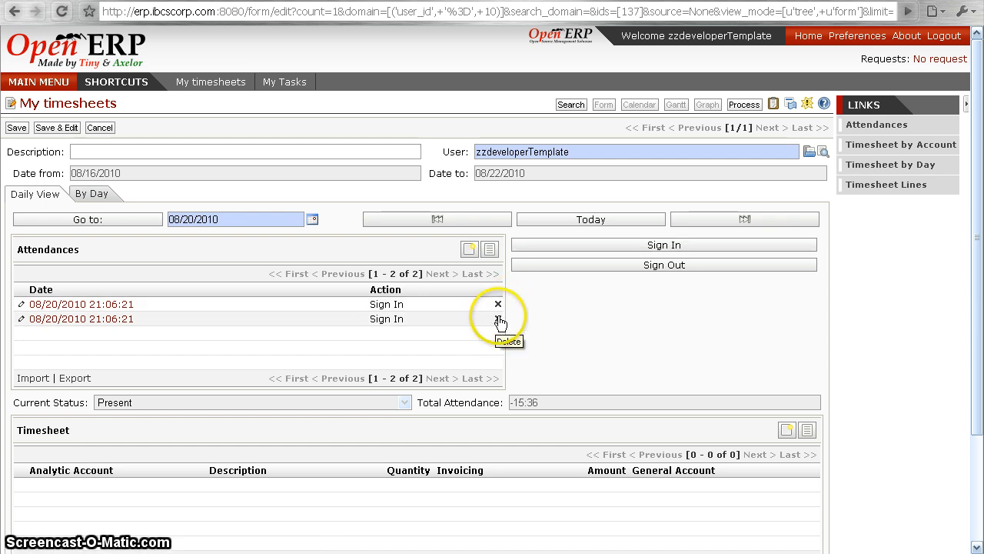
- Delete the duplicate Sign In record from the timesheet's attendances
left_click(497, 319)
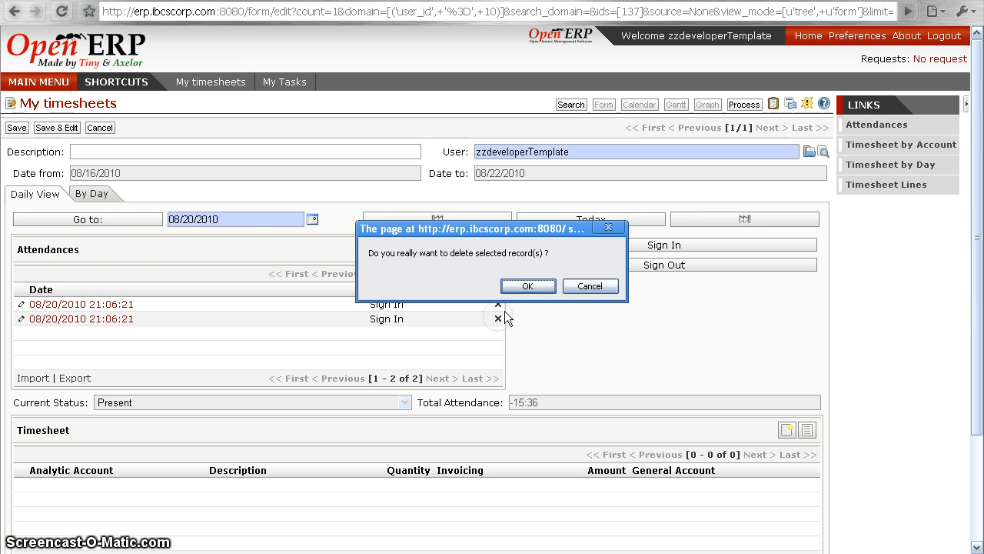
left_click(514, 284)
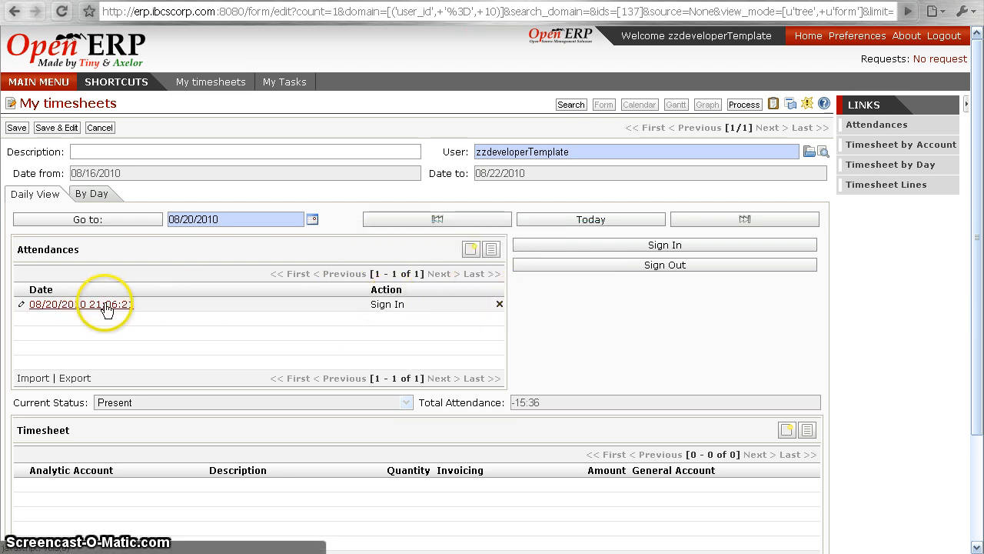
- Change the remaining attendance's date to 08/20/2010 09:00:00, keep its action as Sign In, and save it
left_click(22, 305)
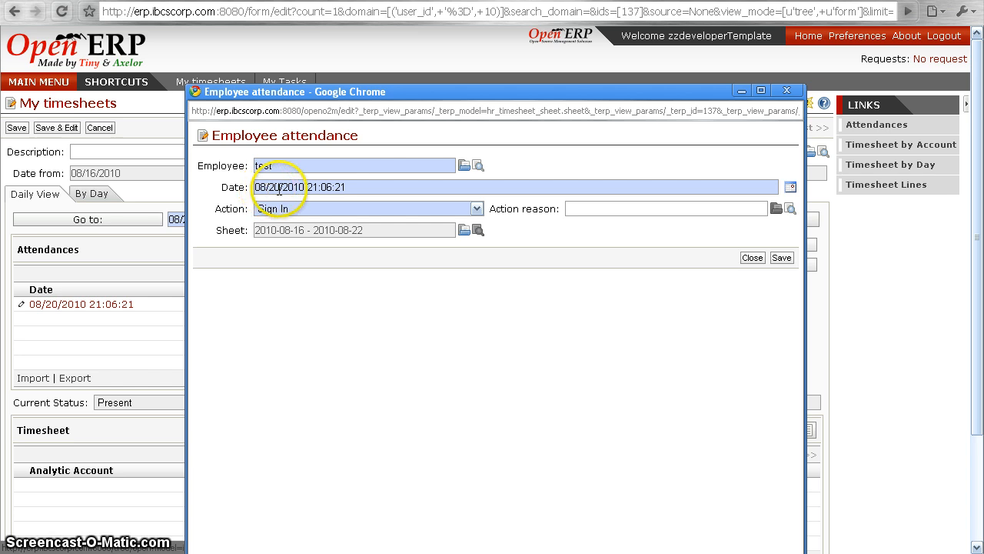
left_click(319, 187)
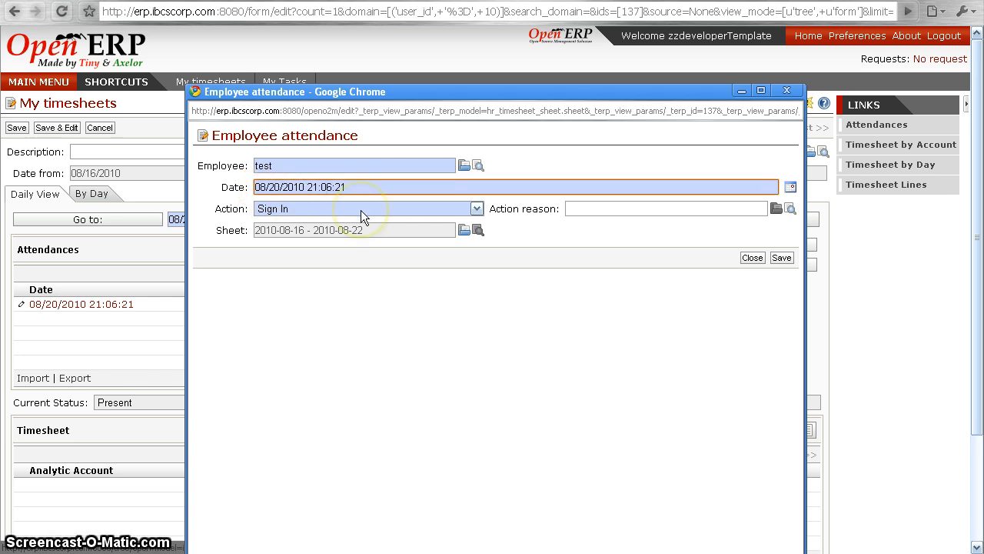
key("BackSpace")
key("BackSpace")
type("09")
type("00")
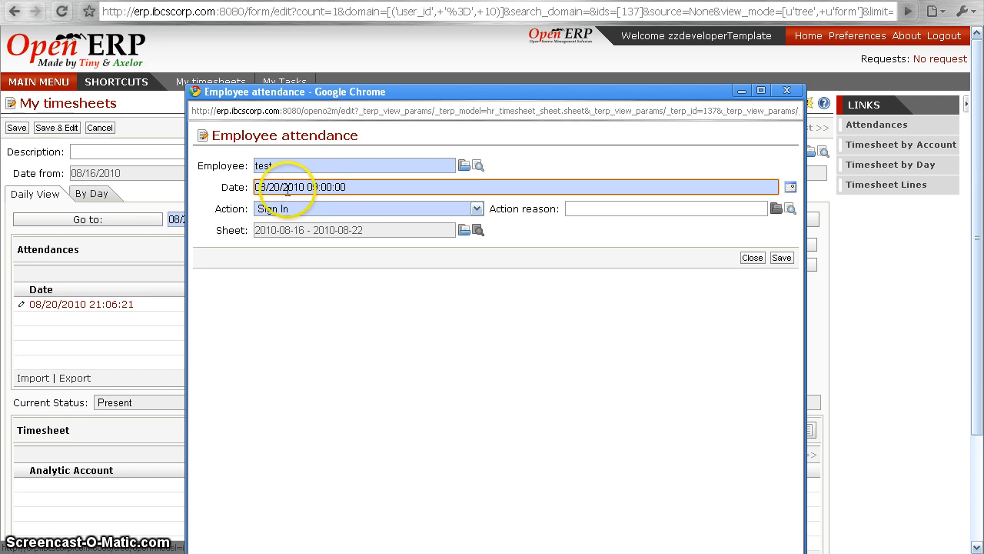
left_click(233, 187)
left_click_drag(234, 187, 276, 213)
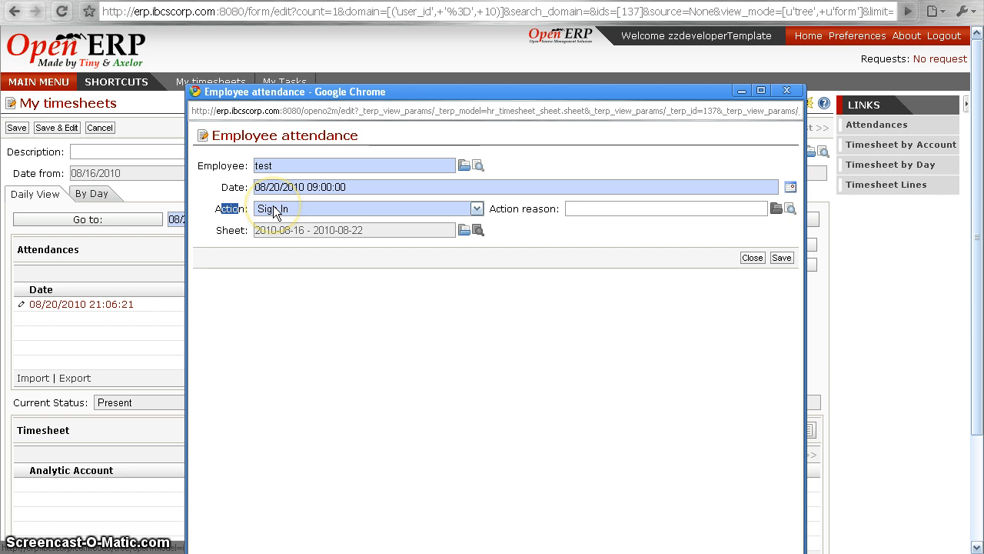
left_click(473, 209)
left_click(434, 222)
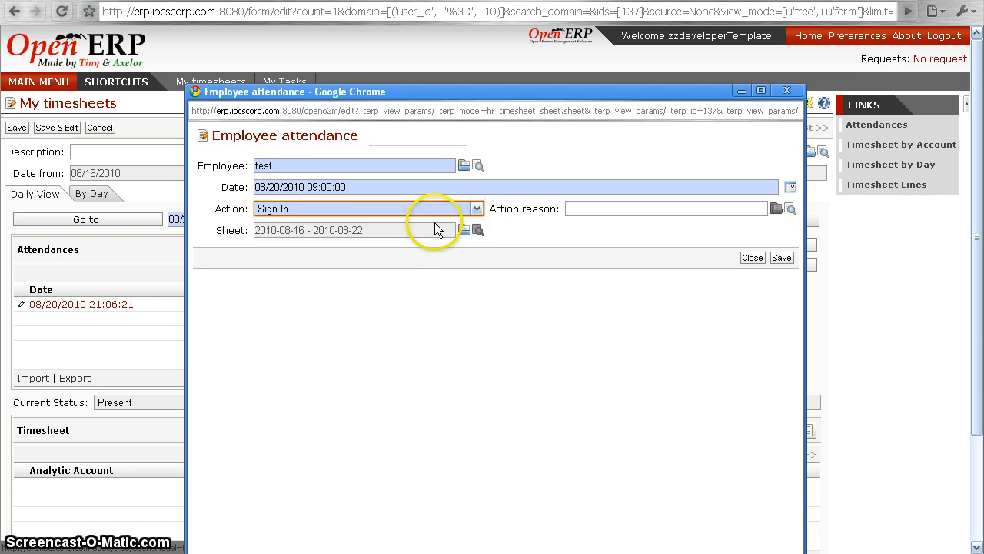
left_click(781, 259)
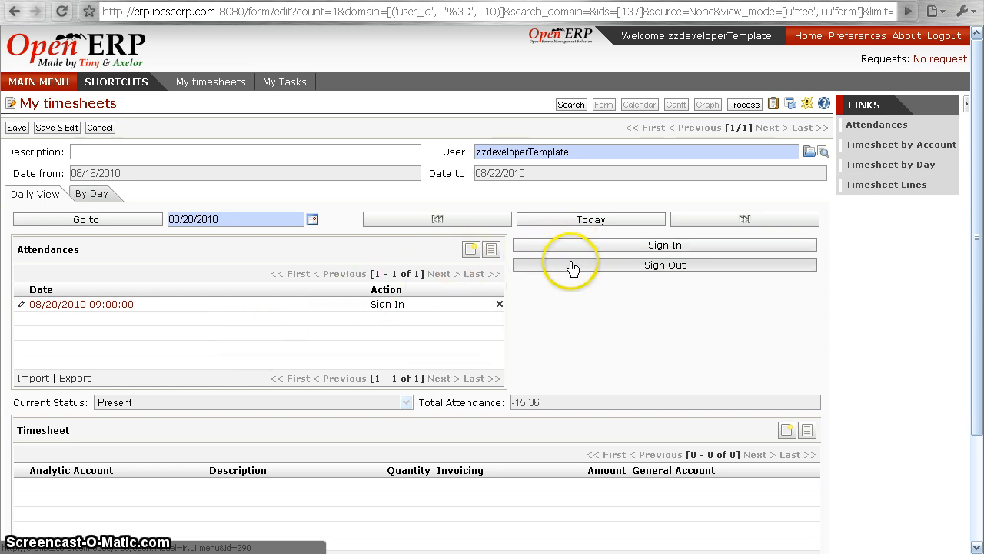
- Add and save a new attendance dated 08/20/2010 12:00:00 with the action Sign Out
left_click(471, 249)
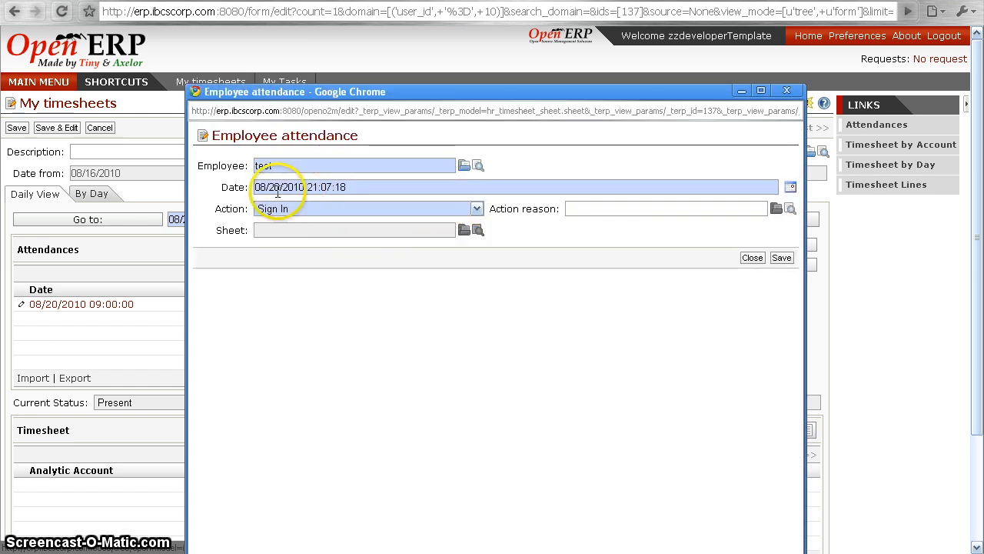
left_click(350, 188)
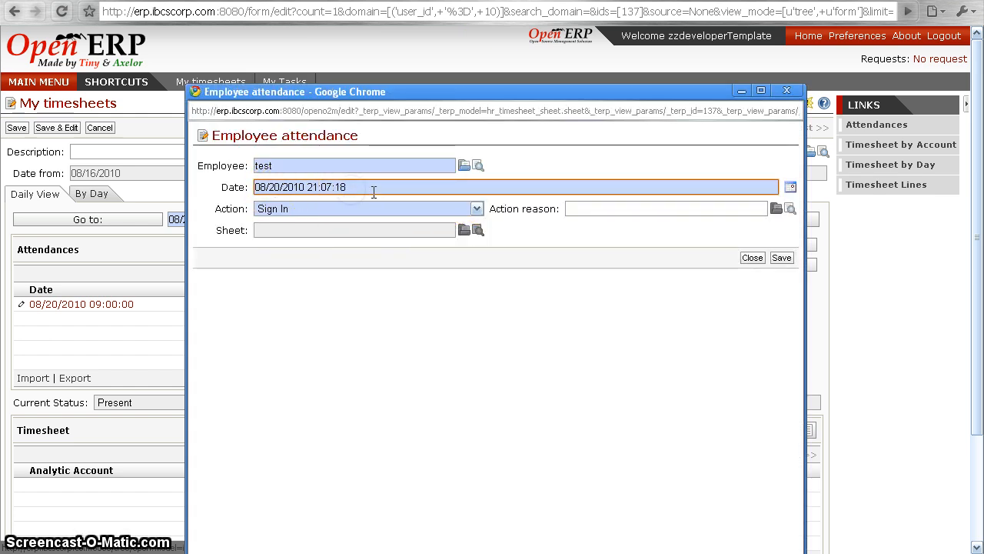
key("BackSpace")
key("BackSpace")
key("BackSpace")
key("BackSpace")
key("BackSpace")
key("BackSpace")
key("BackSpace")
key("BackSpace")
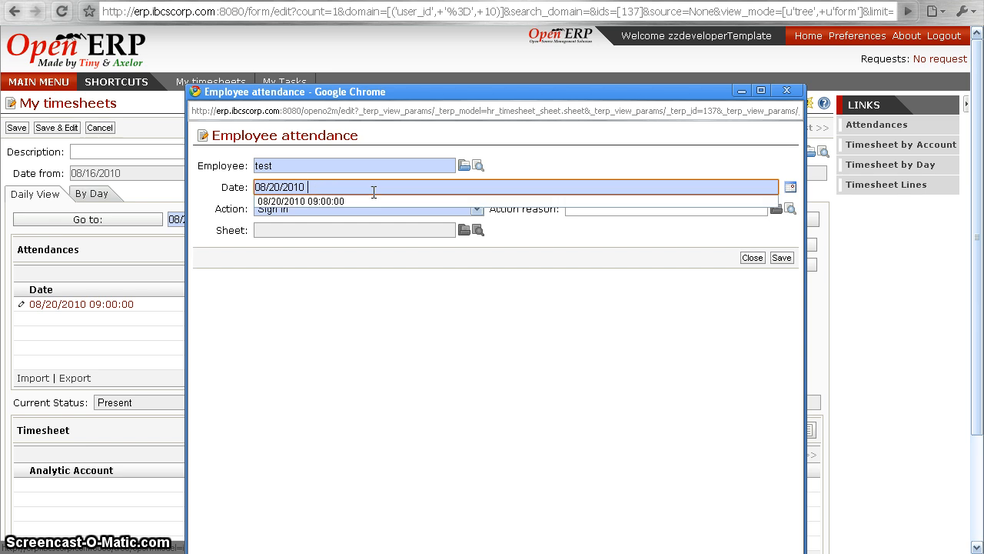
type("12")
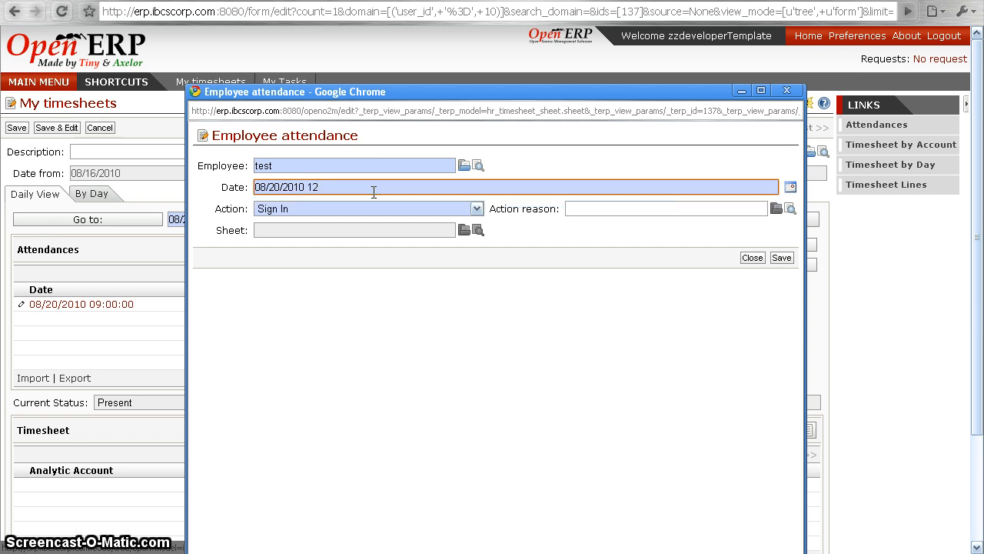
type(":00")
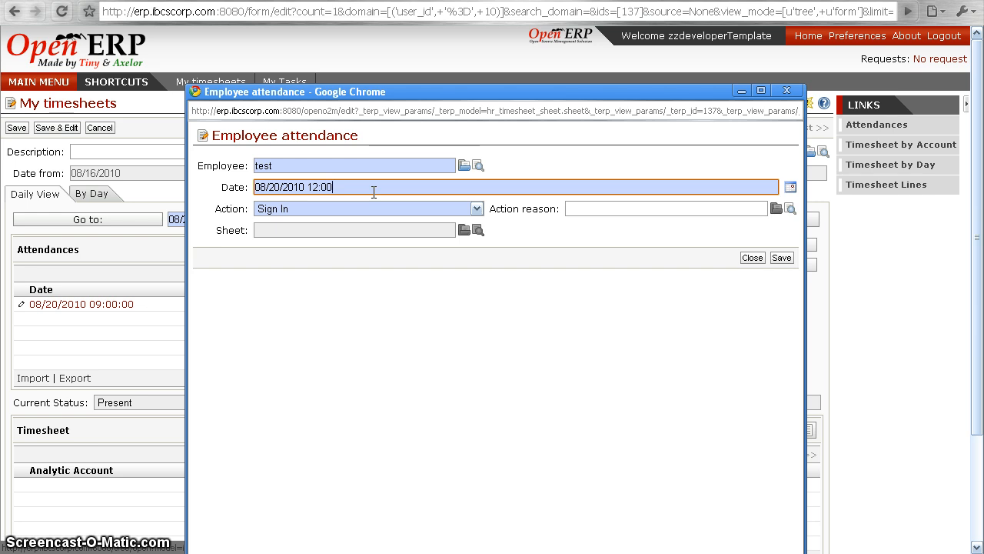
type(":00")
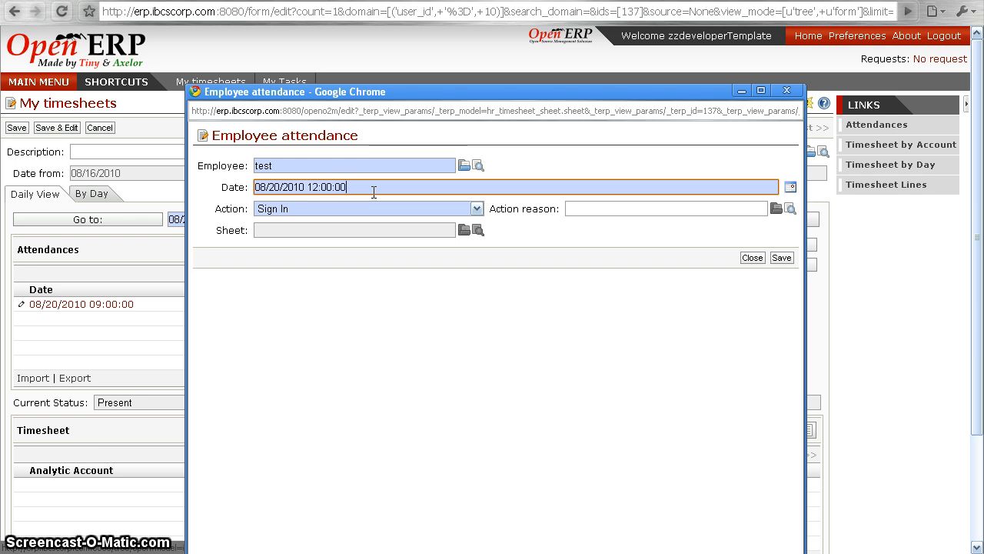
left_click(476, 209)
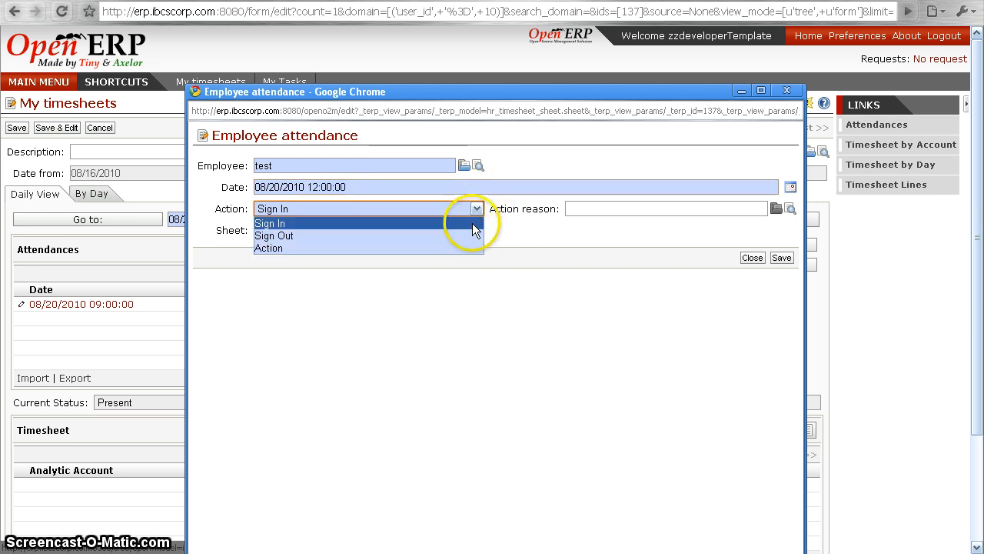
left_click(468, 234)
left_click(635, 209)
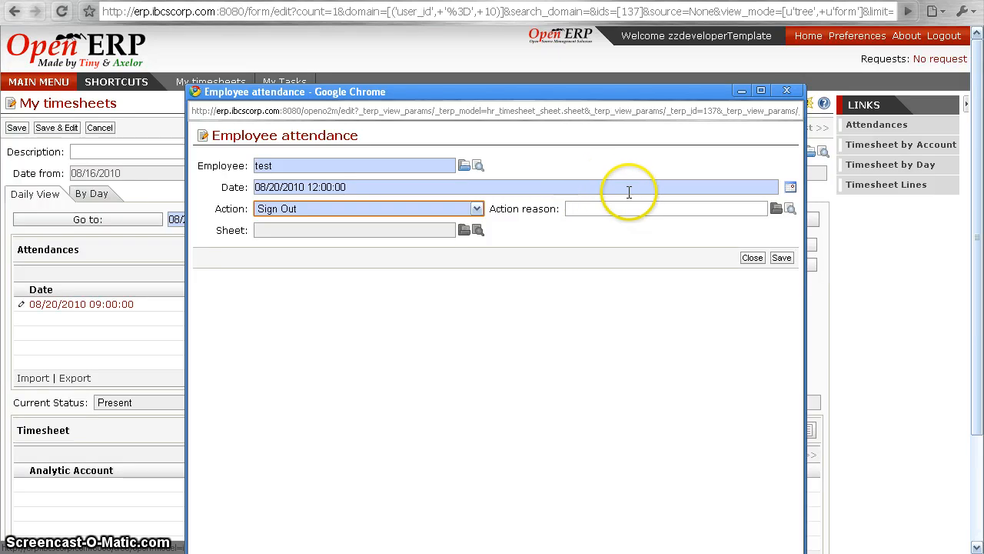
left_click(782, 258)
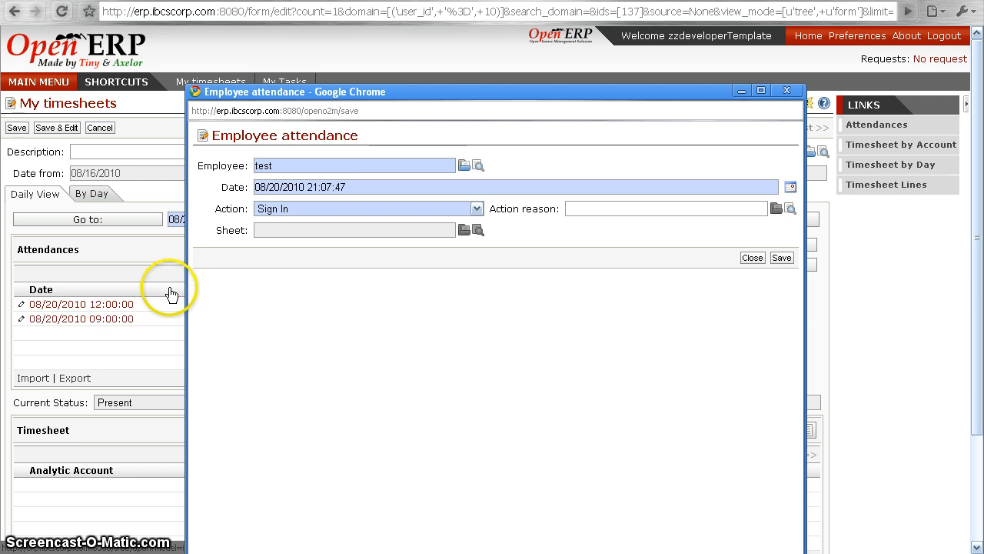
- Move the Employee attendance window aside to check the attendances list, and bring it back over the timesheet
left_click_drag(343, 97, 784, 145)
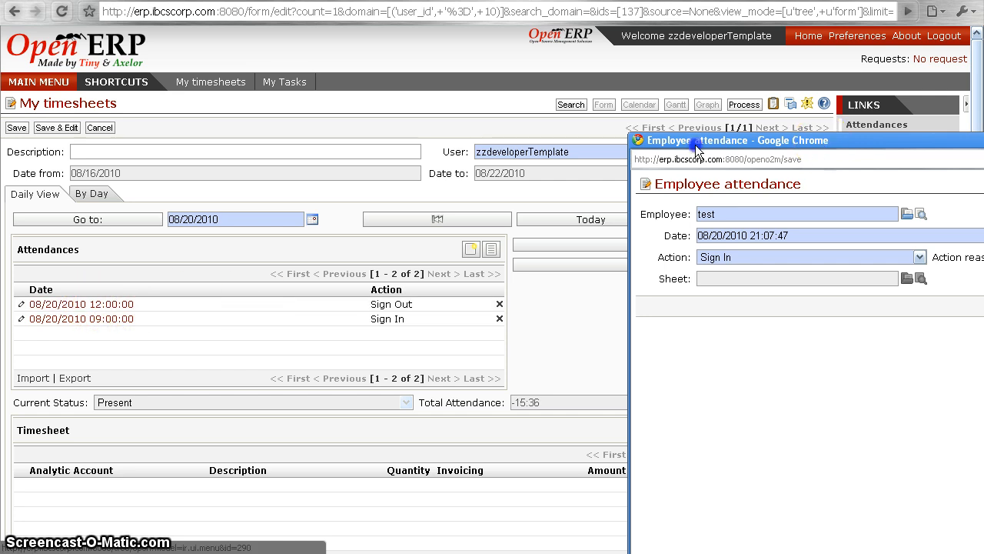
left_click_drag(818, 144, 362, 84)
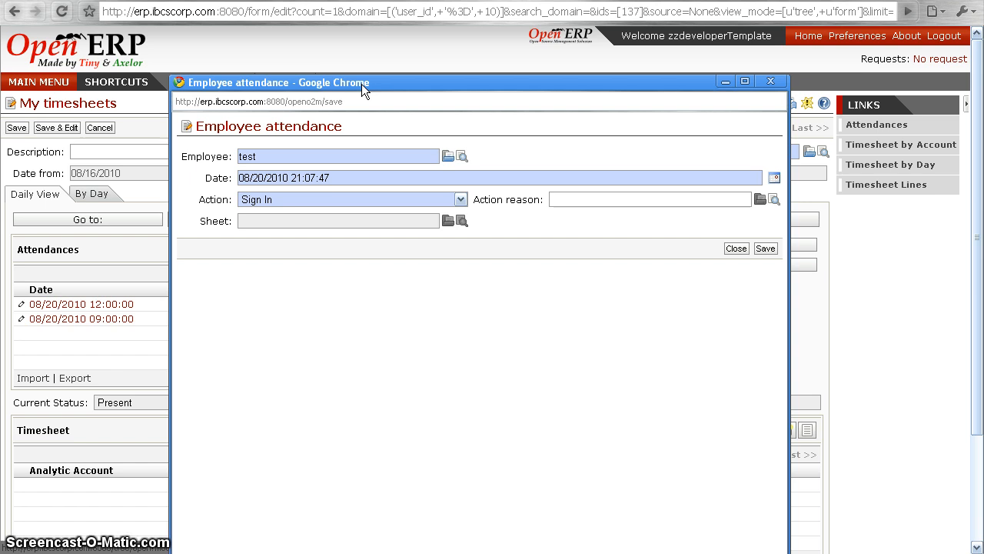
- Set the new attendance's date to 08/20/2010 13:00:00, keep its action as Sign In, and save it
left_click(352, 177)
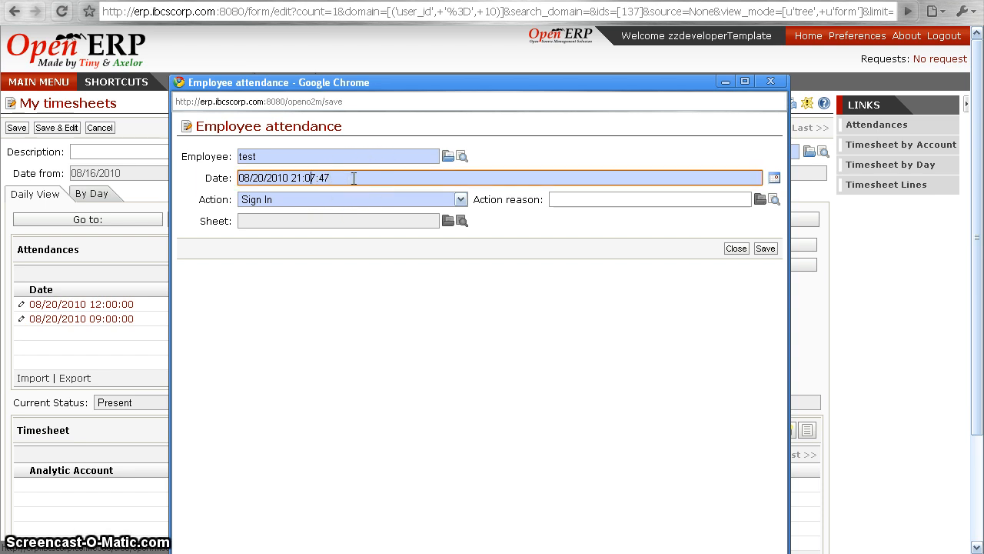
key("BackSpace")
key("BackSpace")
key("BackSpace")
key("Right")
key("Right")
key("Right")
left_click(766, 249)
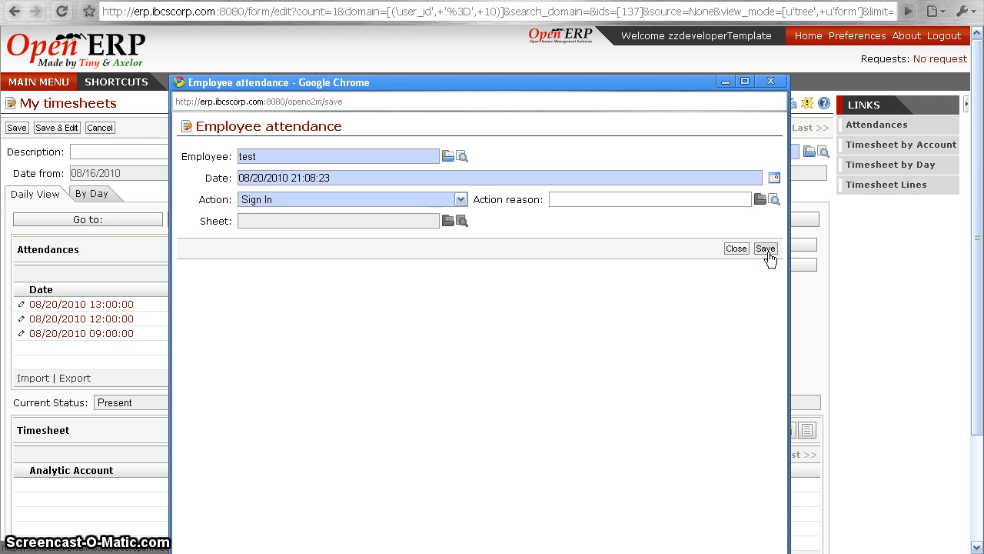
- Try to save another attendance for 08/20/2010 18:00 with the action Sign In, and close the attendance window
left_click(354, 172)
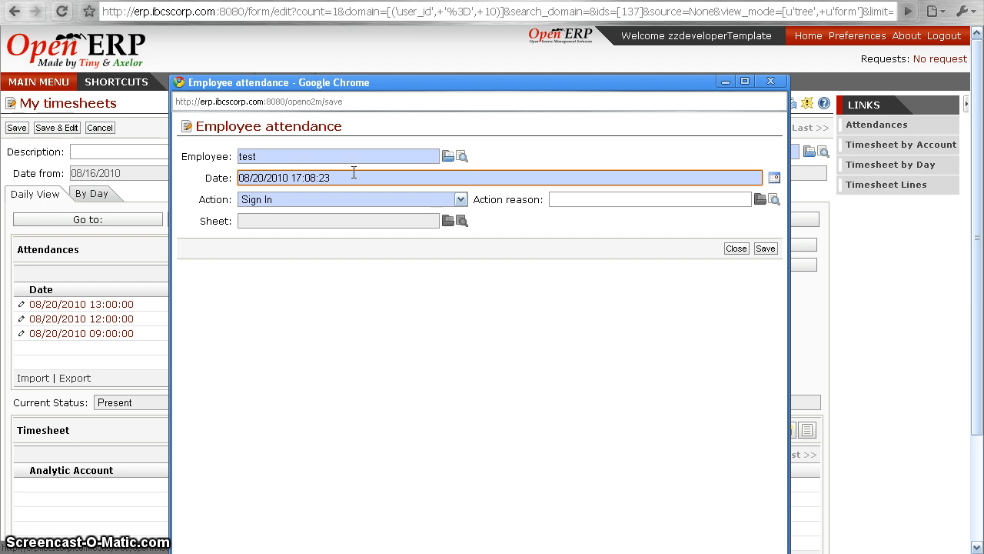
key("BackSpace")
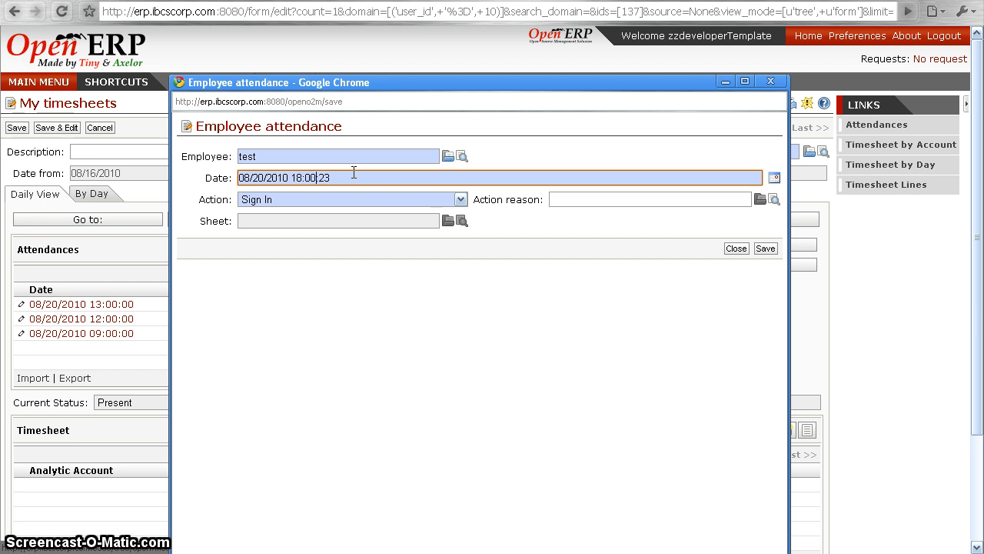
key("Right")
key("Right")
key("Right")
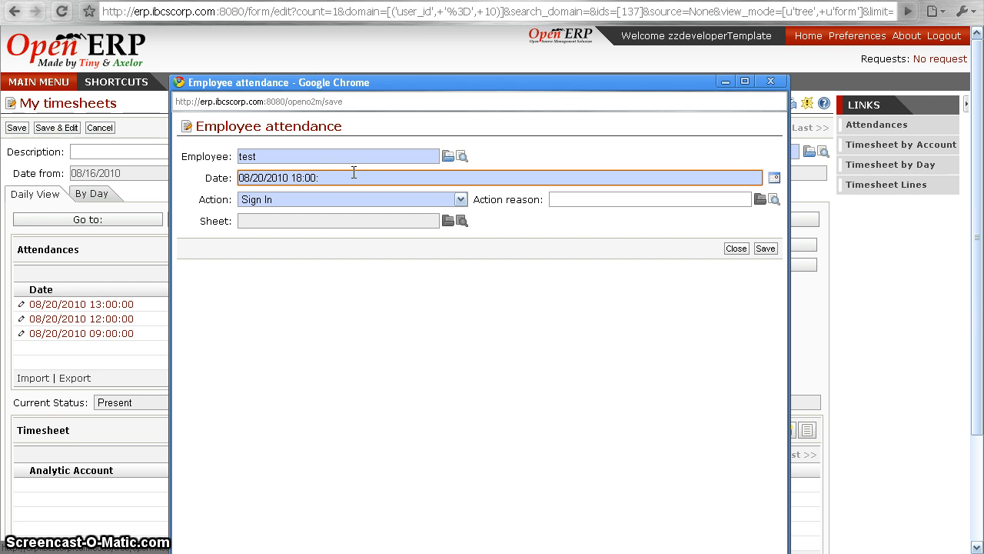
left_click(759, 251)
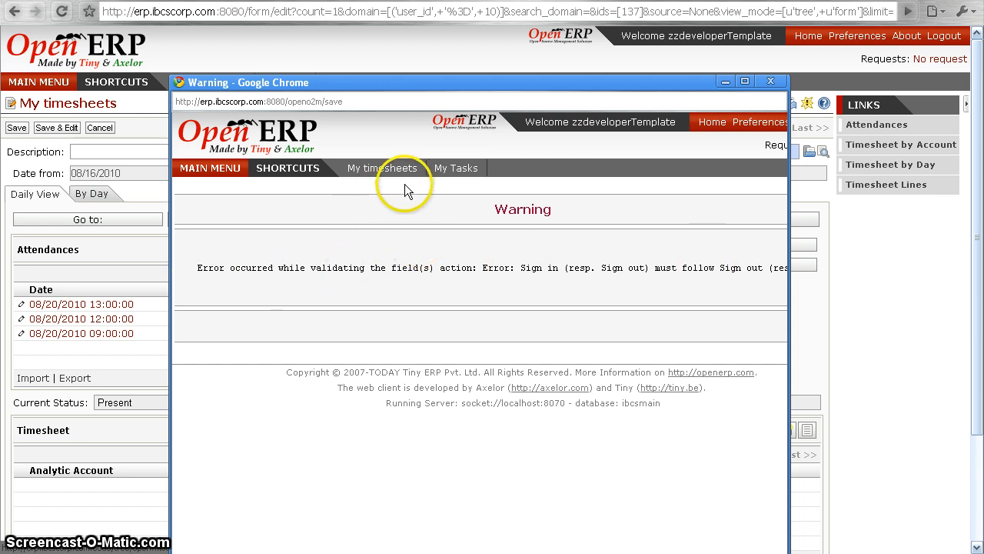
left_click(770, 81)
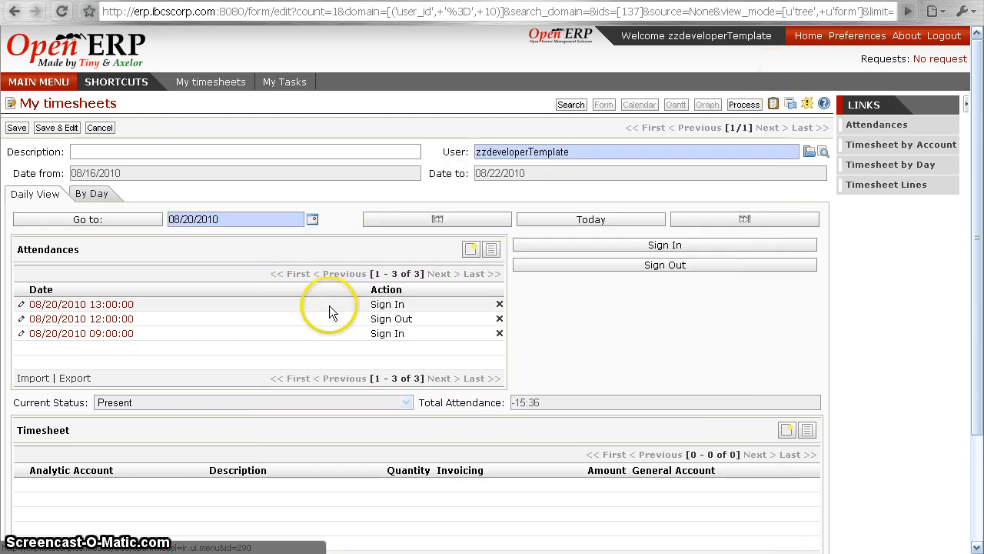
- Start a new attendance record on the timesheet with the action Sign Out
left_click(470, 250)
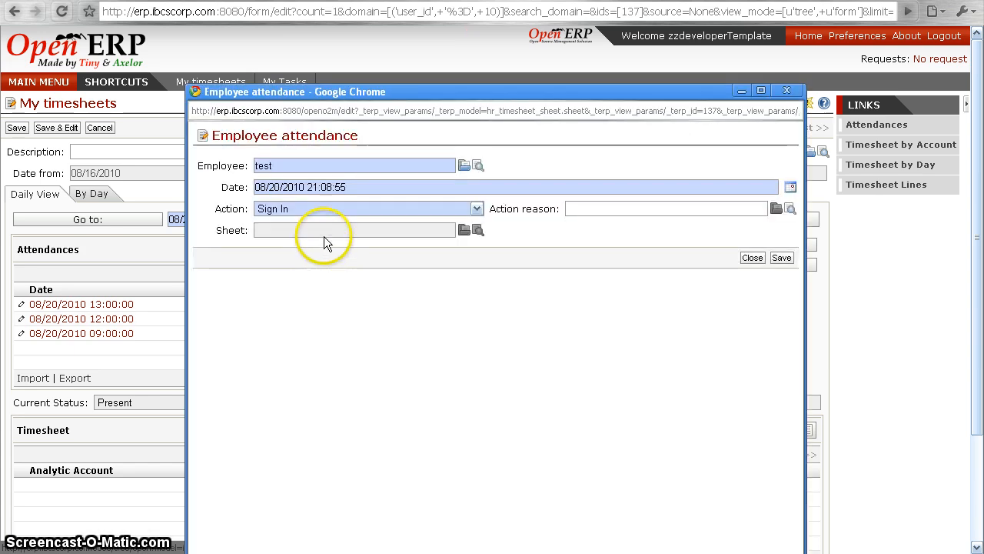
left_click(477, 208)
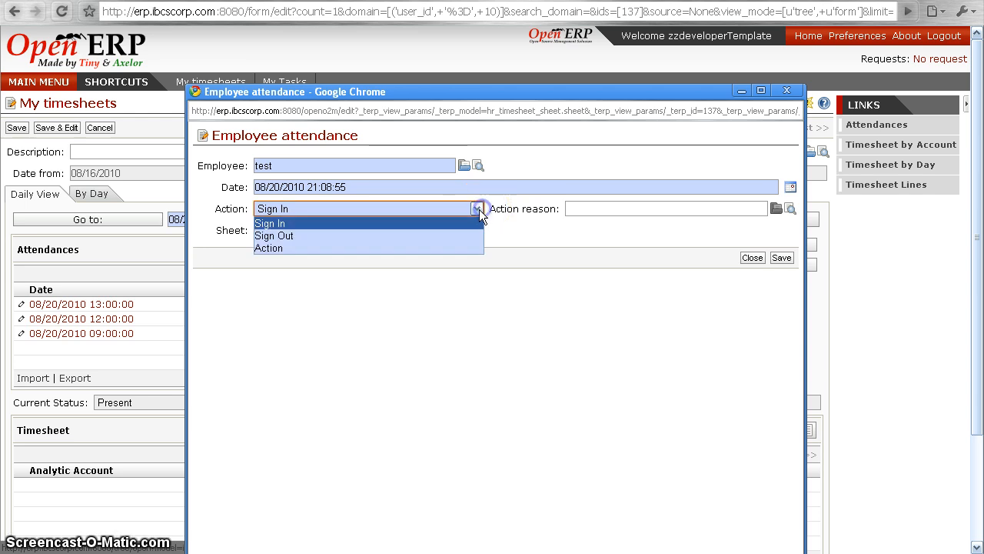
left_click(450, 236)
- Set the Sign Out attendance's date to 08/20/2010 18:00:00 while keeping the timesheet's attendances list in view
left_click(378, 185)
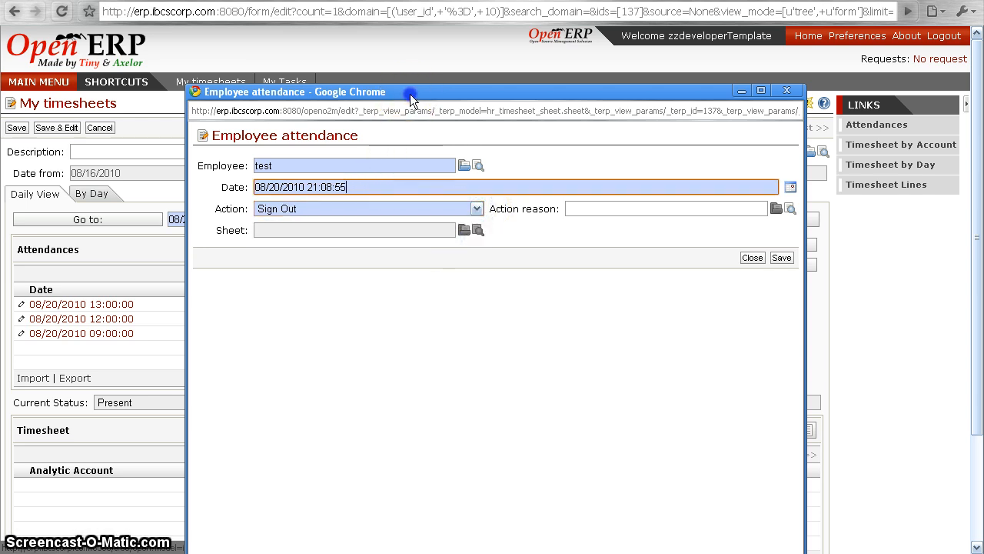
left_click_drag(410, 94, 698, 121)
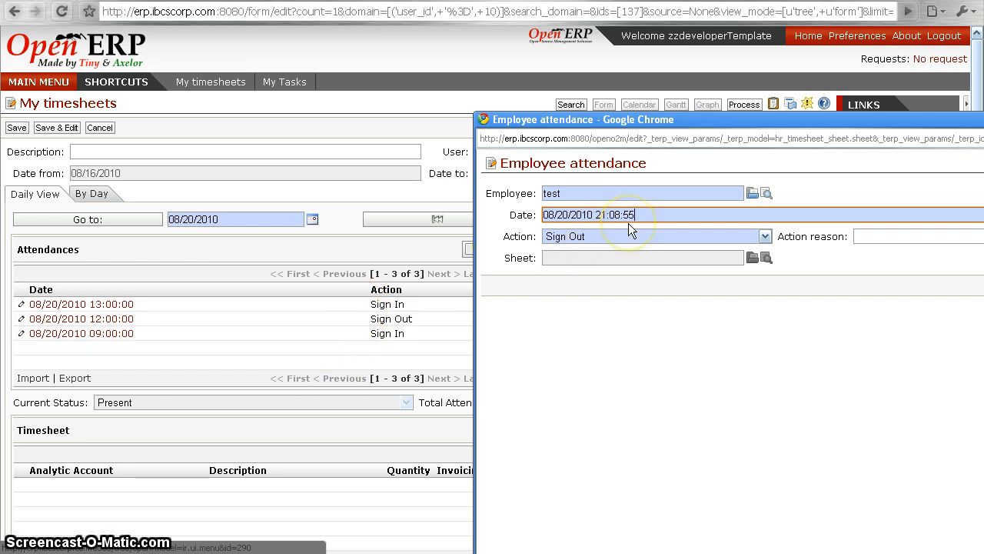
key("Left")
key("BackSpace")
key("BackSpace")
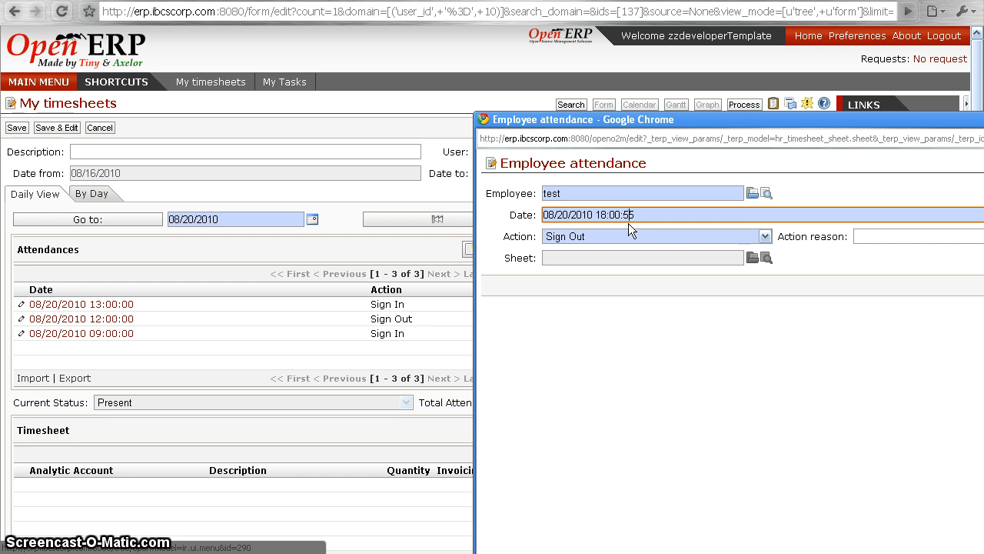
key("Right")
key("BackSpace")
key("BackSpace")
type("00")
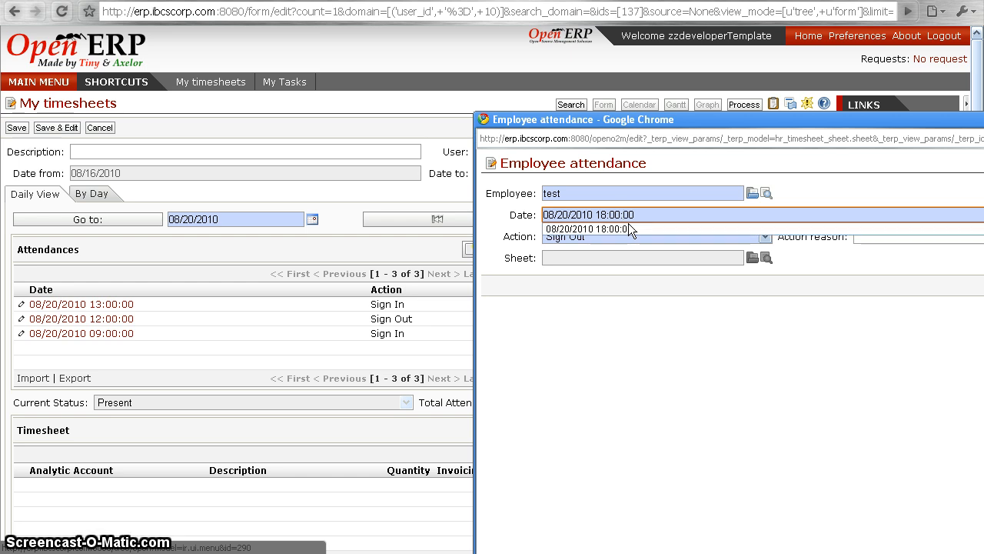
left_click(630, 226)
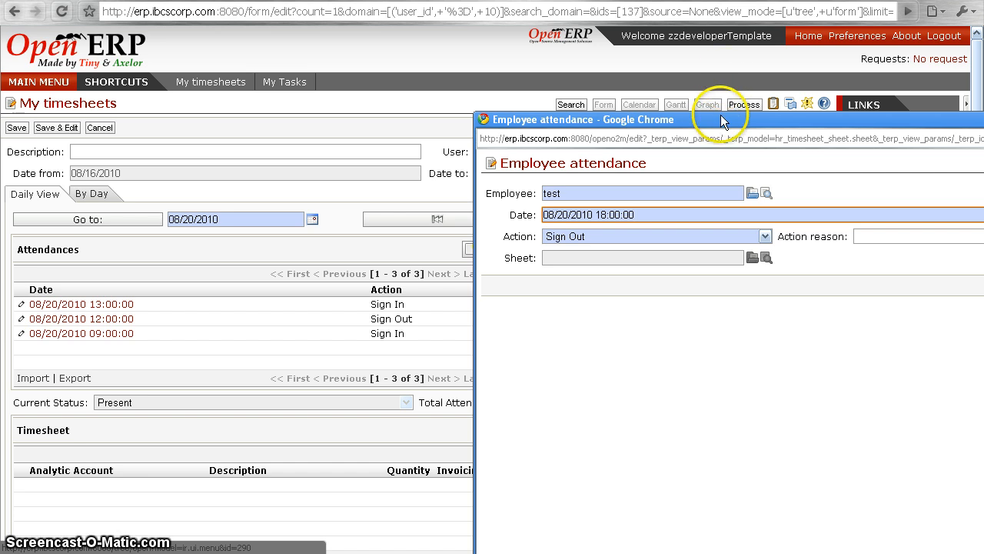
- Save the Sign Out attendance and close the Employee attendance window
left_click_drag(687, 120, 463, 96)
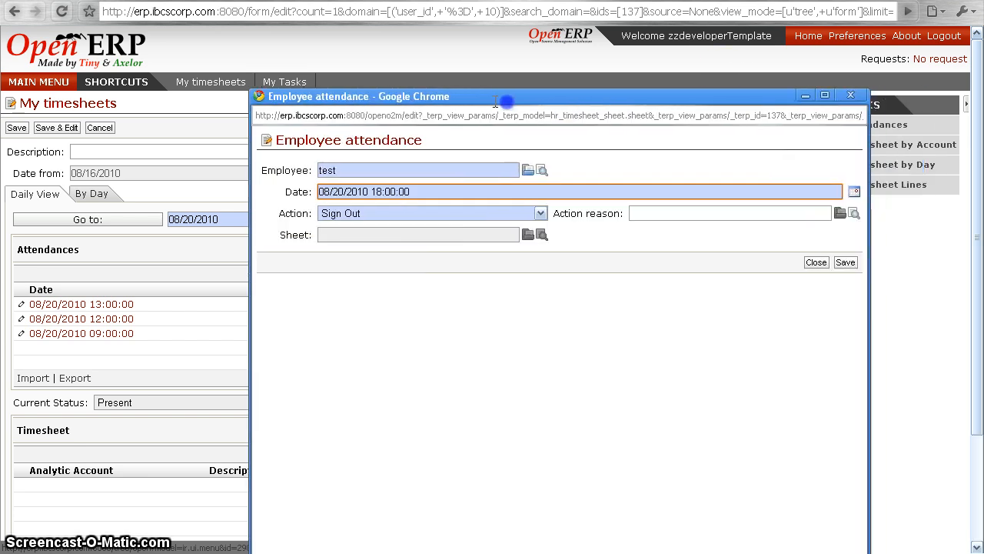
left_click(845, 264)
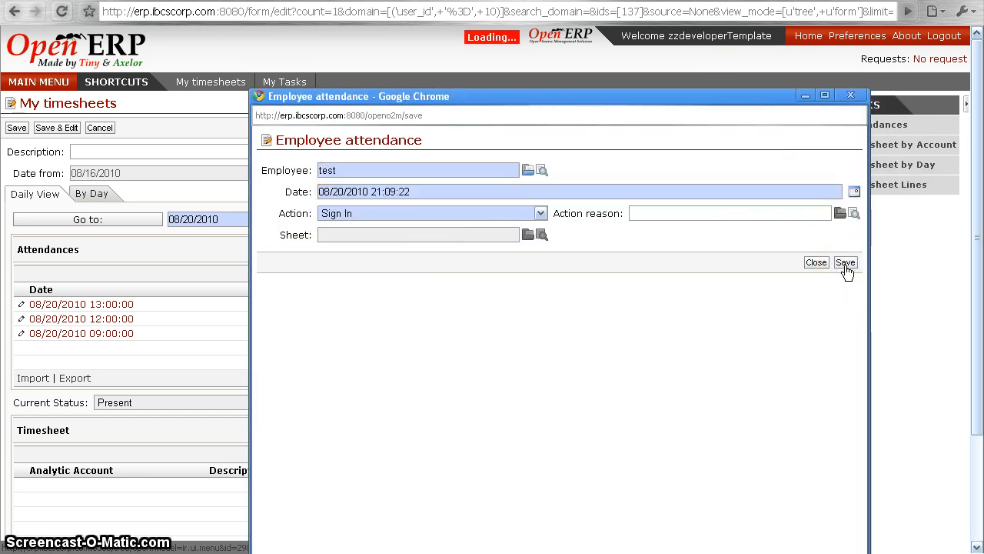
left_click(849, 96)
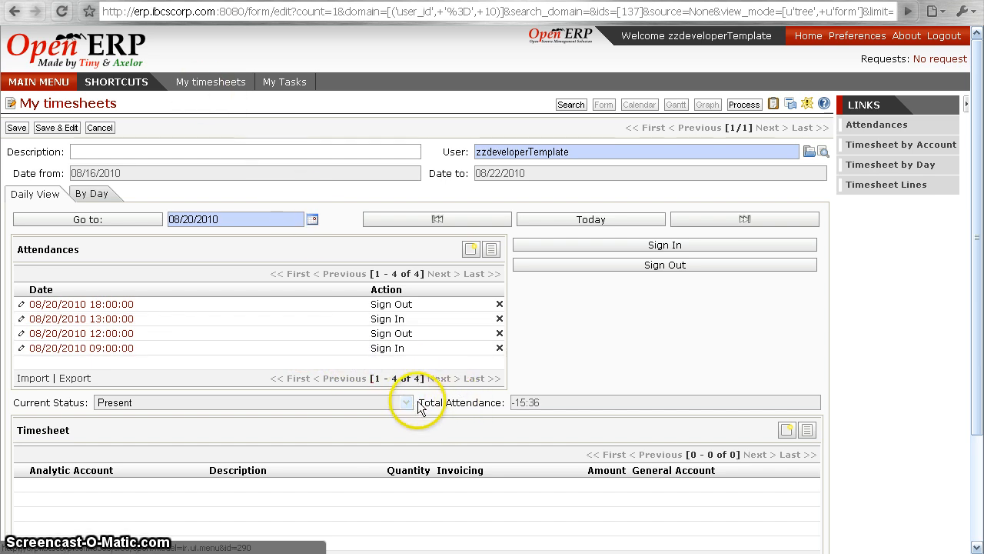
- Reload the timesheet to refresh its total attendance, and save it while keeping it open for editing
left_click_drag(431, 402, 479, 402)
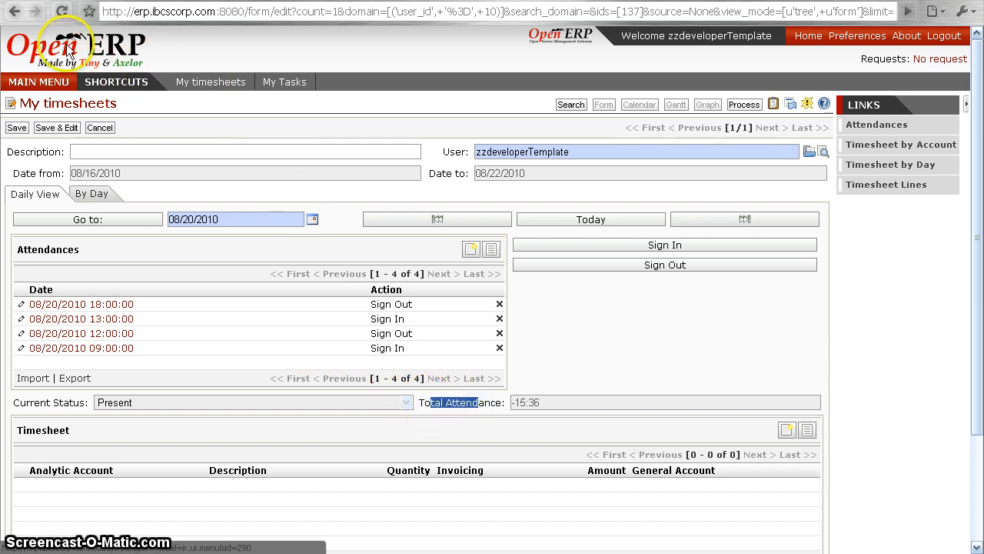
left_click(61, 11)
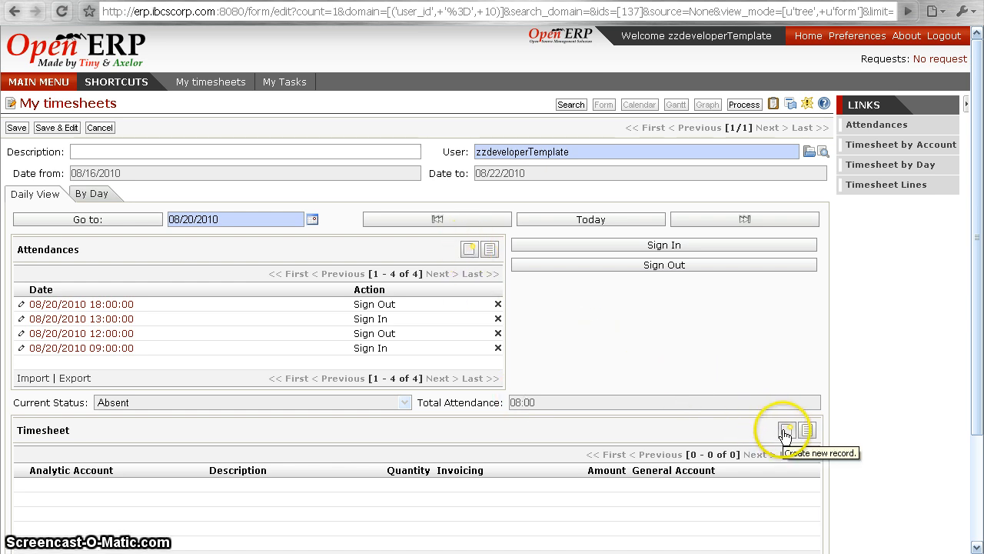
left_click(44, 134)
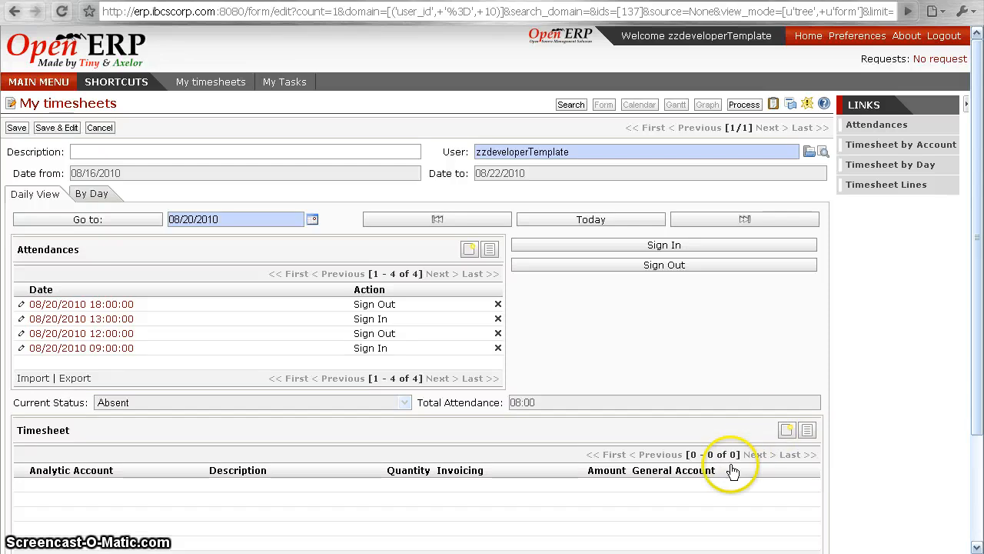
left_click(786, 429)
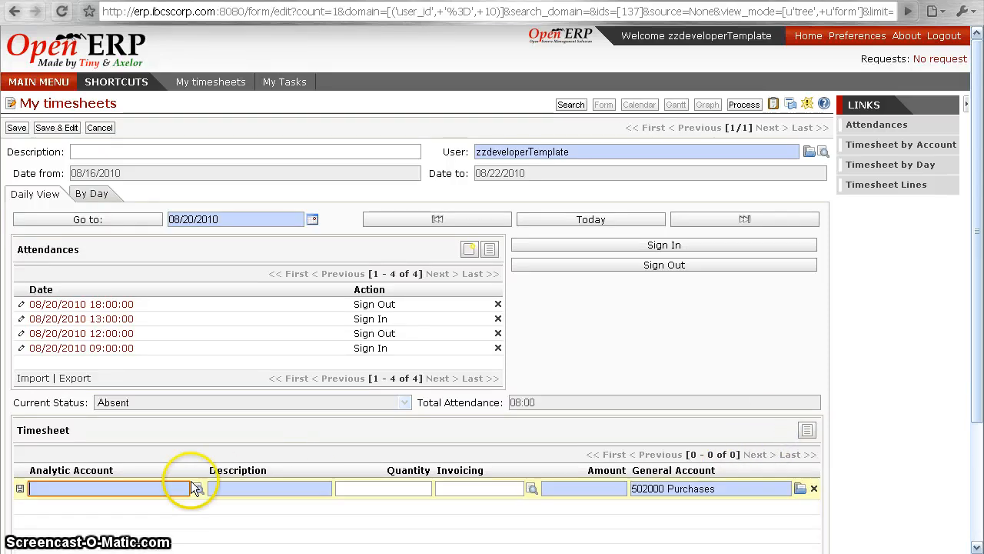
left_click(233, 486)
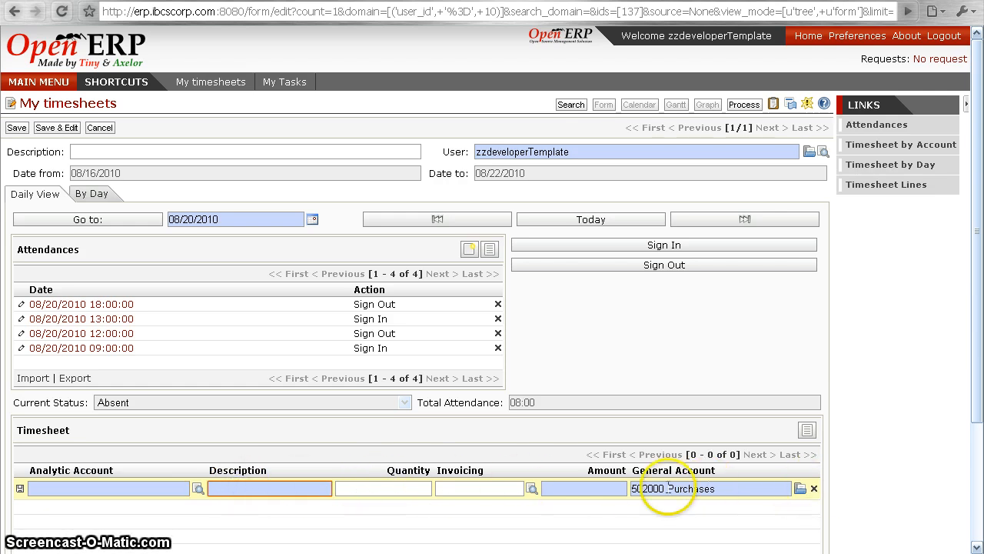
left_click(814, 489)
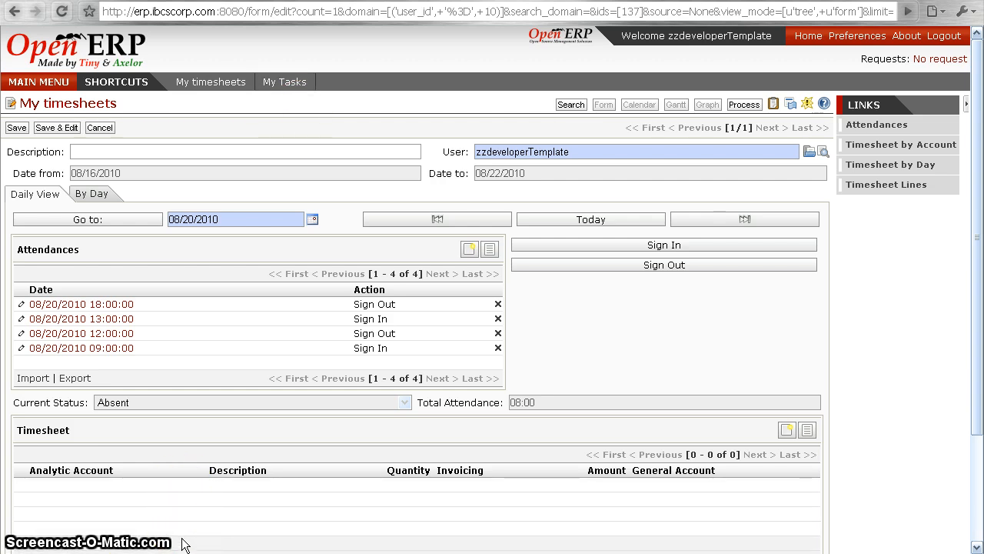
- Leave the timesheet and open the My Tasks list under Project Management
left_click(20, 84)
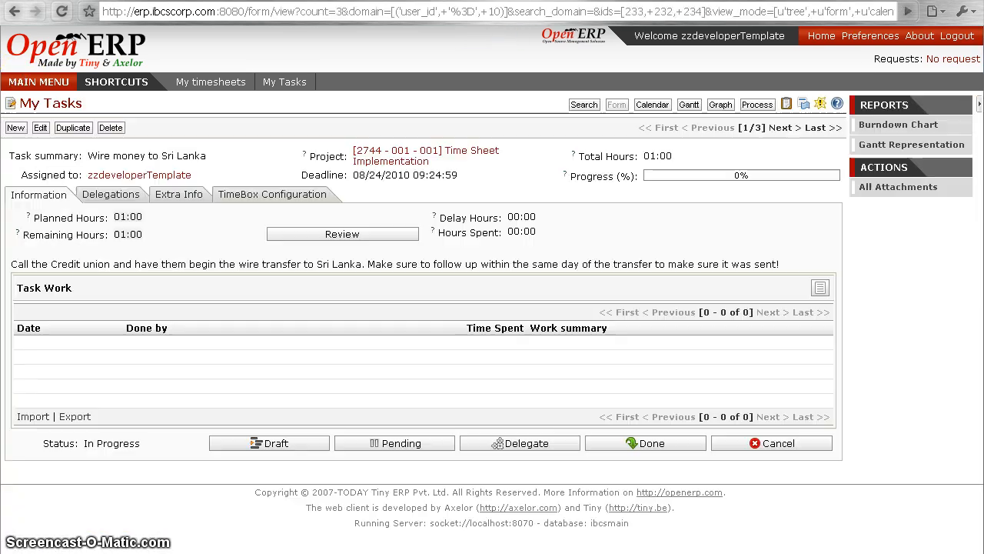
left_click(54, 86)
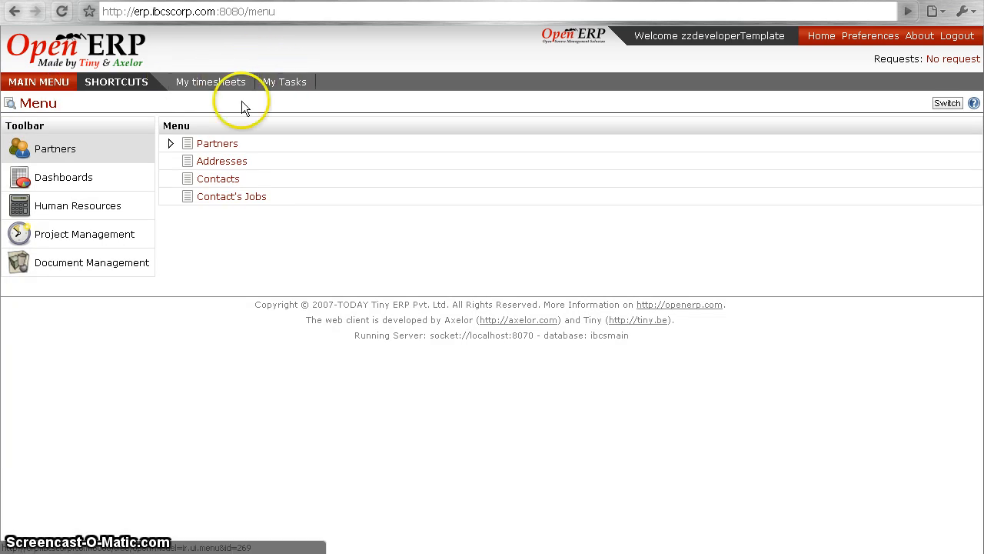
left_click(83, 206)
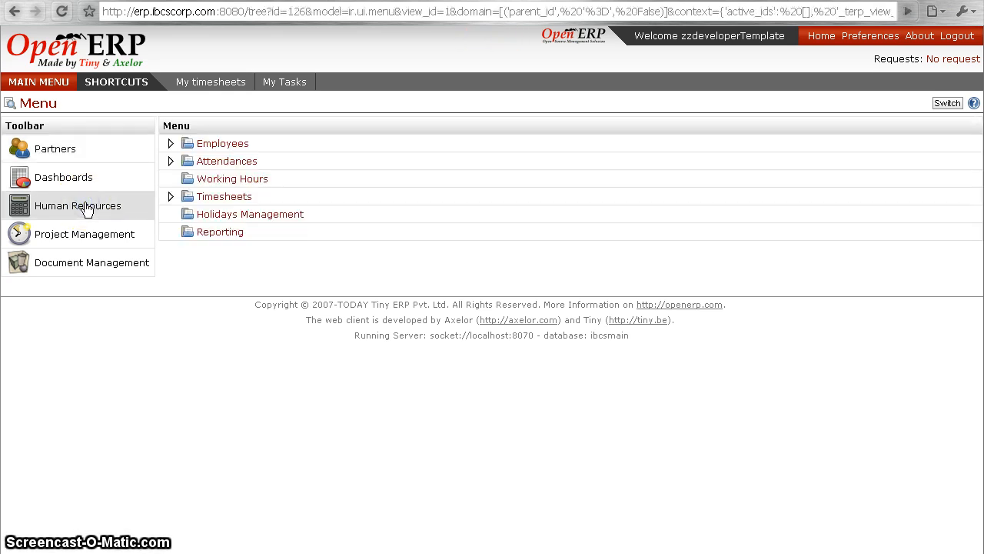
left_click(75, 240)
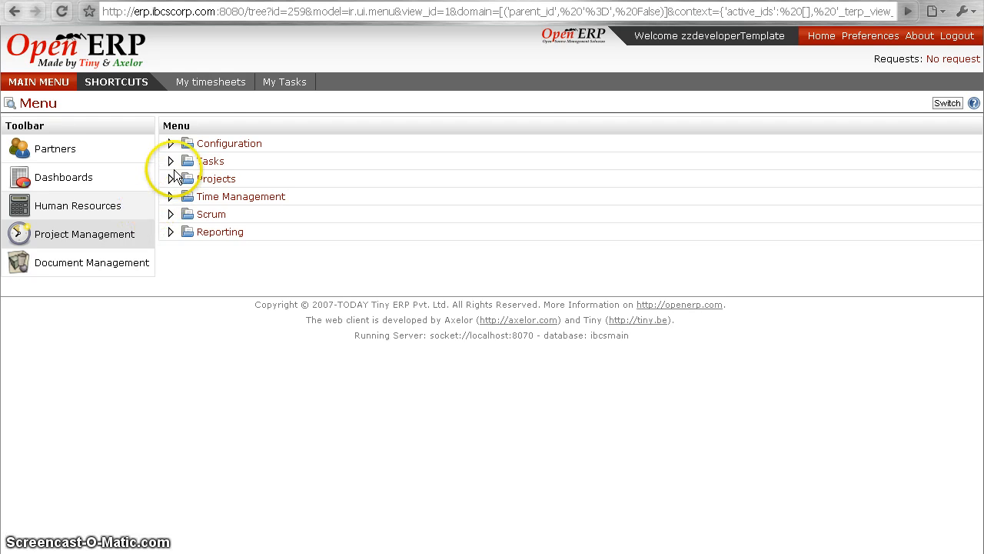
left_click(170, 160)
left_click(224, 198)
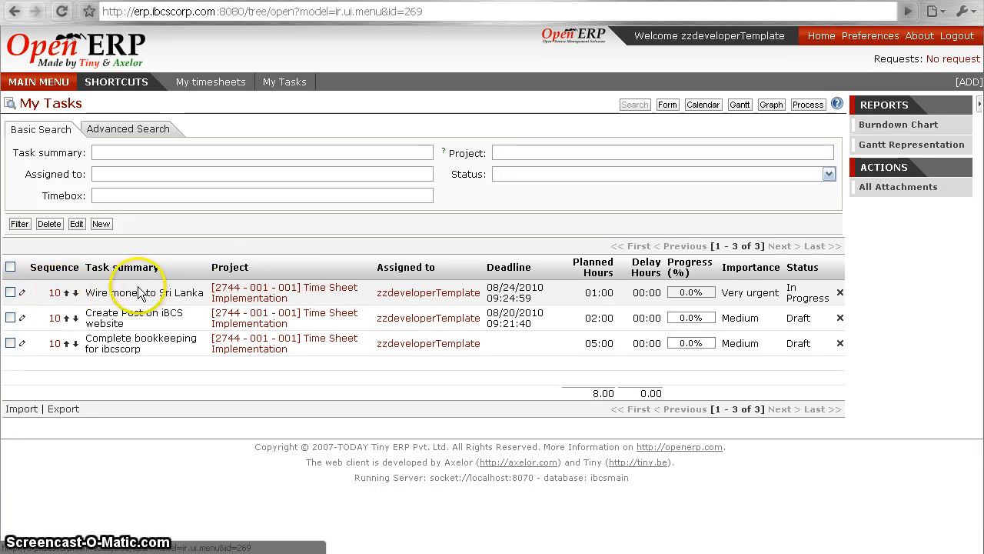
- Open the Very urgent task "Wire money to Sri Lanka" for editing
left_click_drag(85, 293, 207, 295)
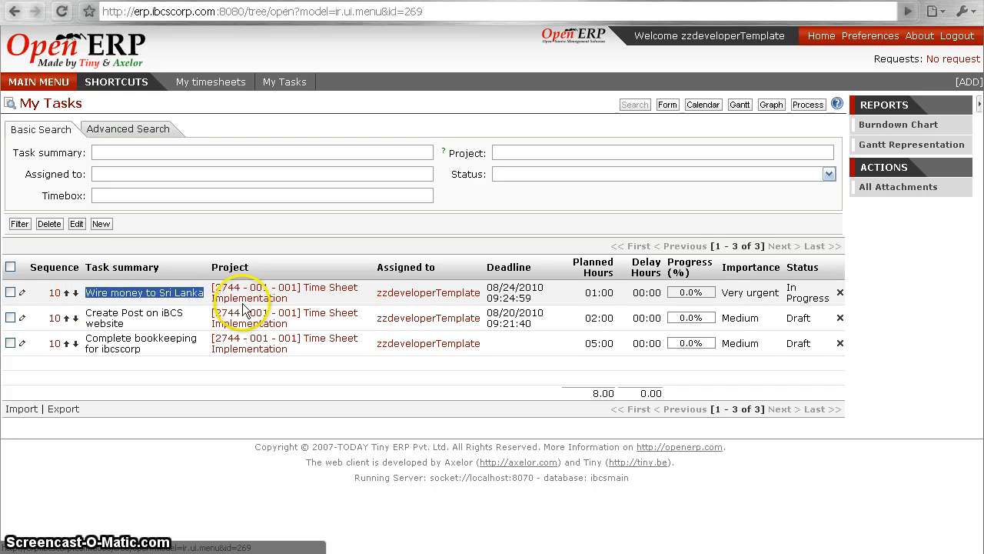
left_click_drag(745, 291, 783, 292)
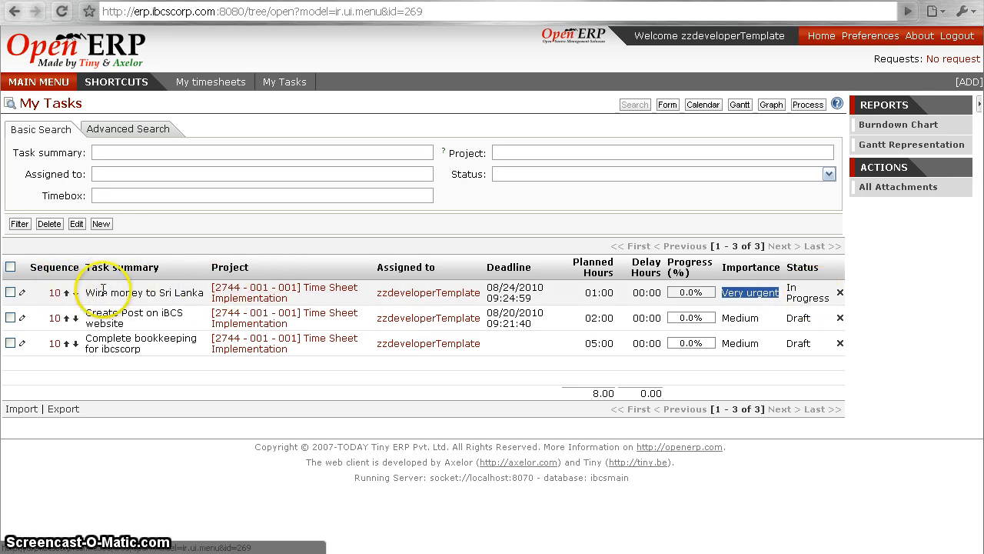
left_click(55, 293)
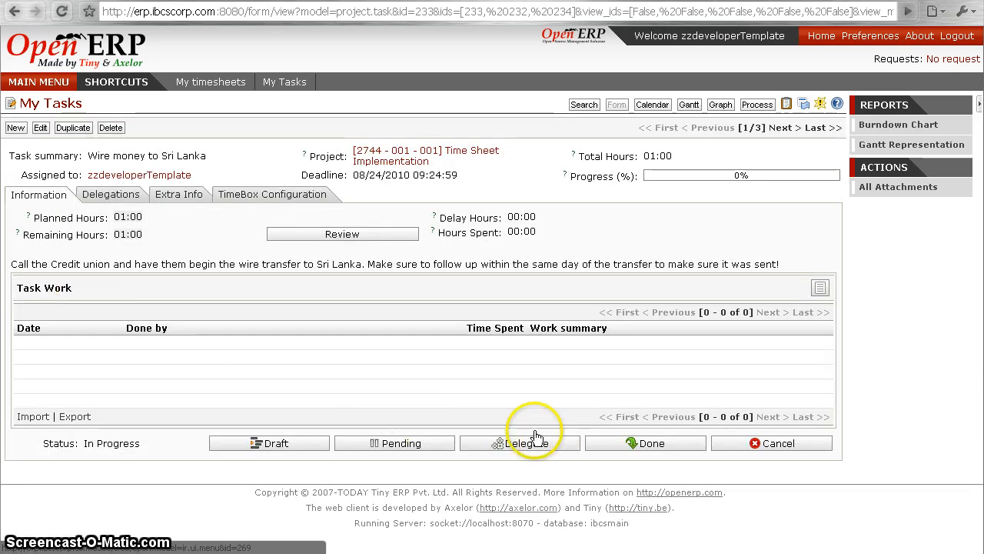
left_click(40, 128)
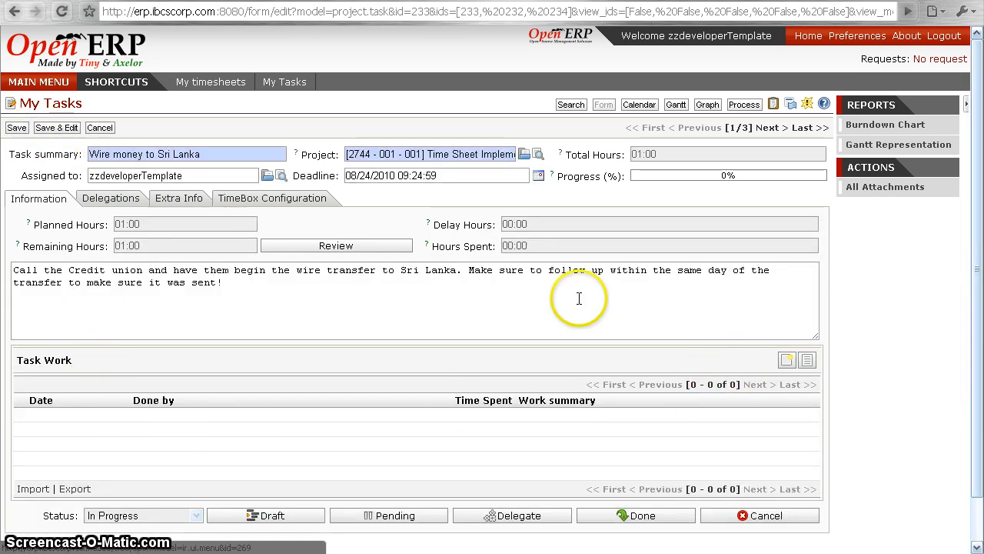
- Add a Task Work line dated 08/20/2010 with 1.0 hour spent and the work summary "See Notes:1."
left_click(785, 361)
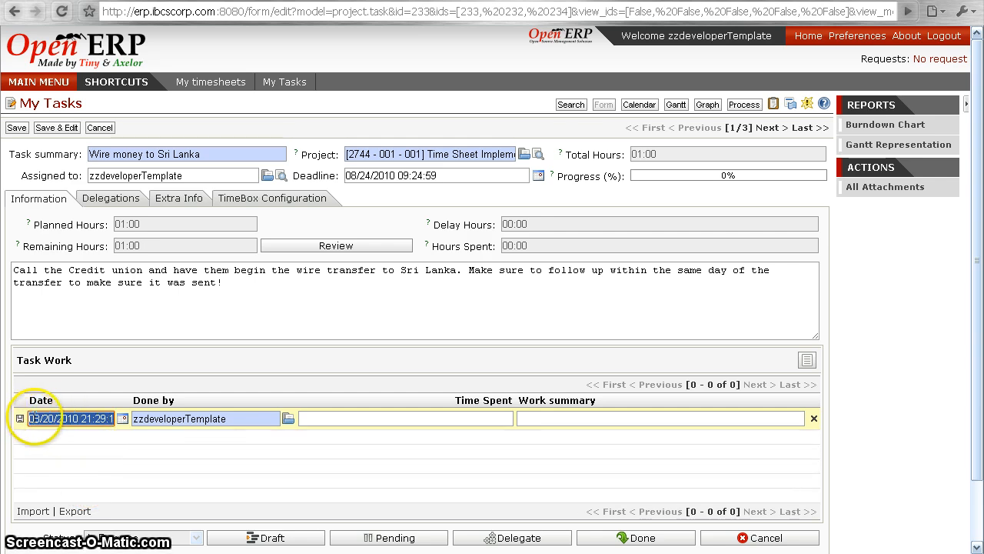
left_click(122, 419)
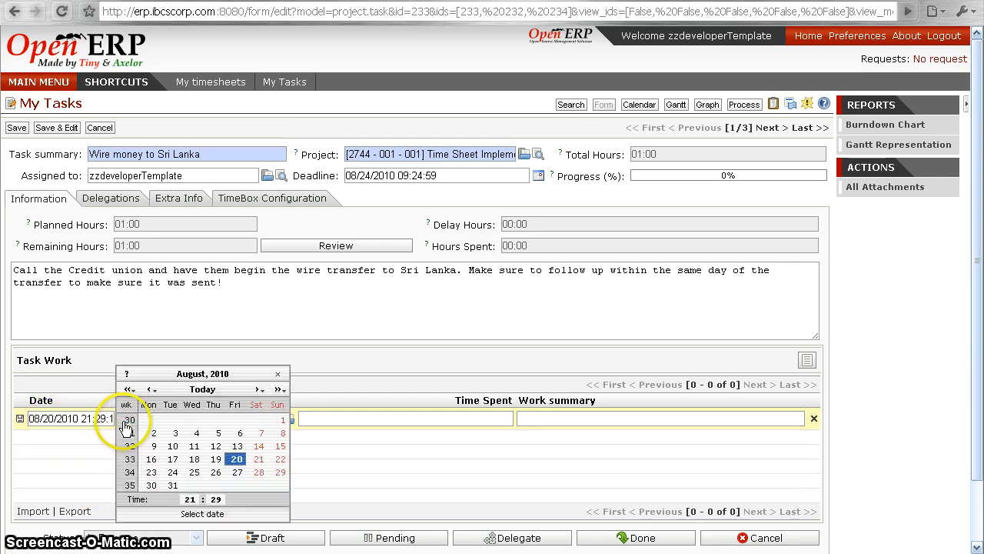
left_click(237, 459)
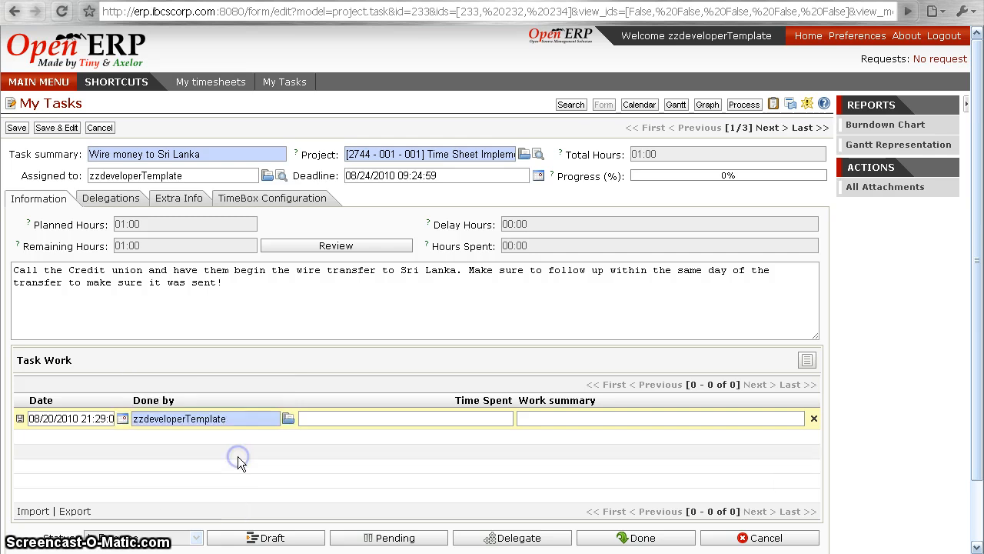
left_click(348, 419)
type("1.0")
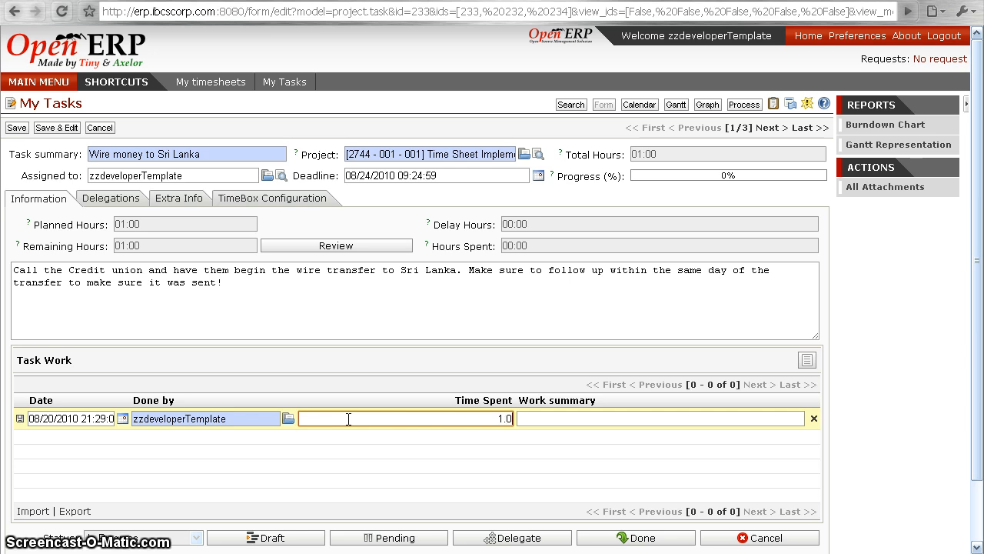
key("Tab")
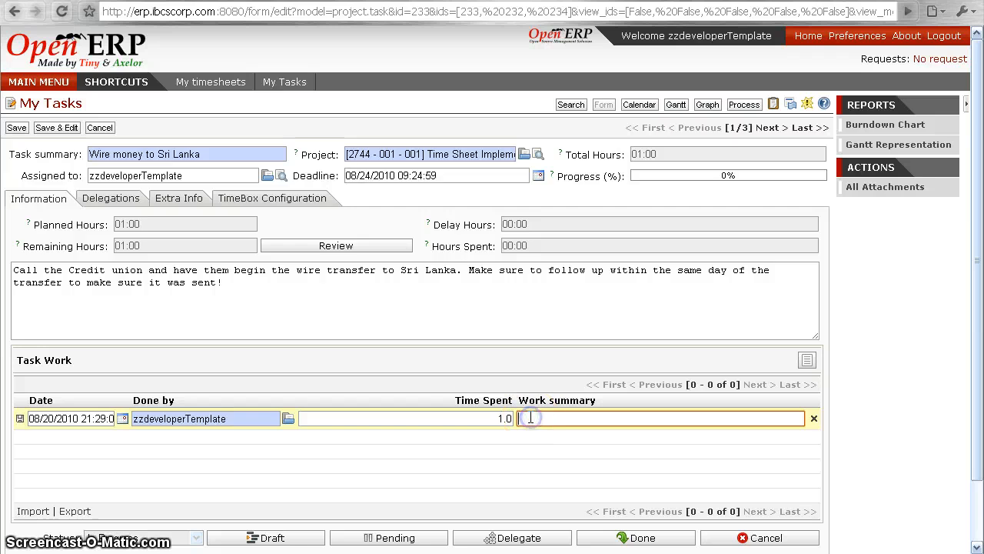
left_click(337, 297)
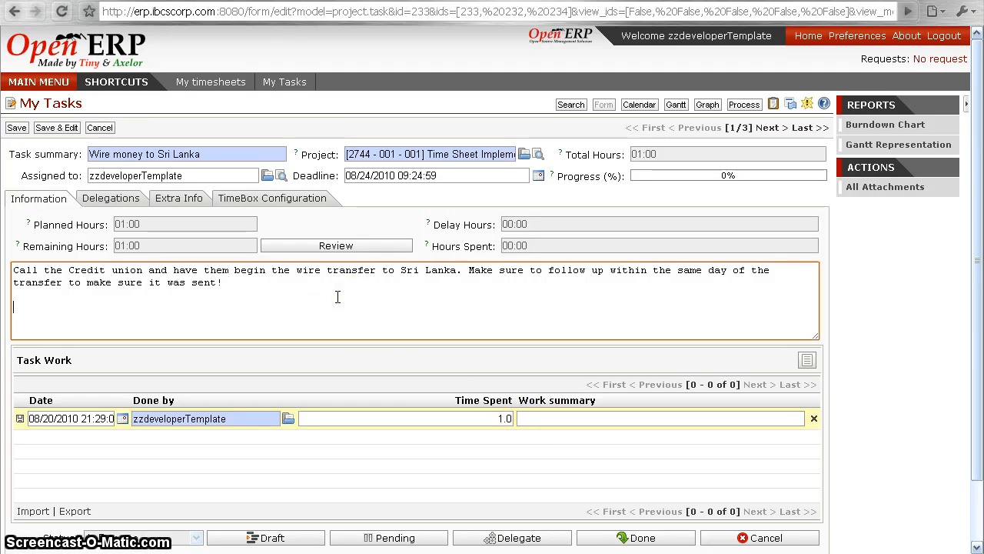
left_click(532, 416)
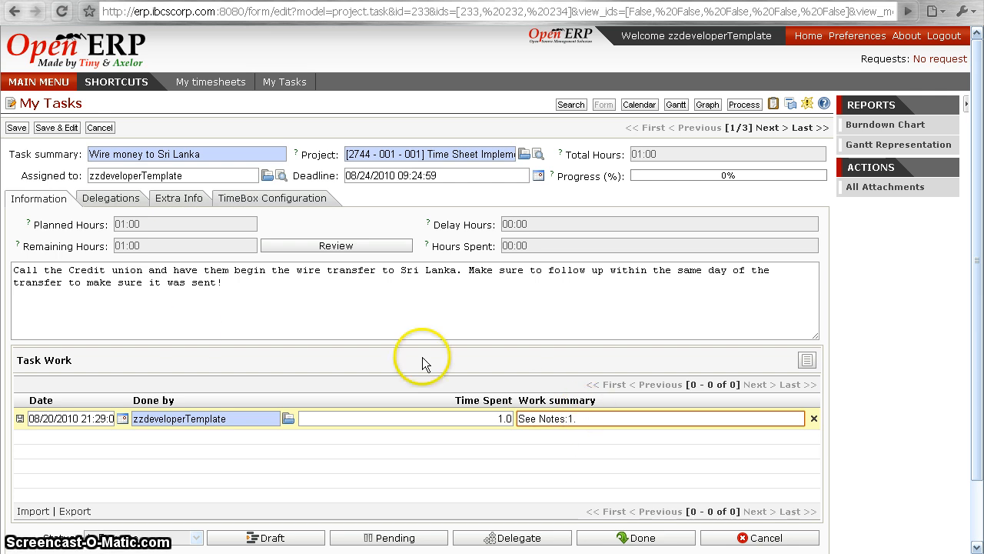
- Add two numbered notes below the task description: "Called the bank and began transfer." and one about the follow-up call that gave the confirmation number
left_click(174, 322)
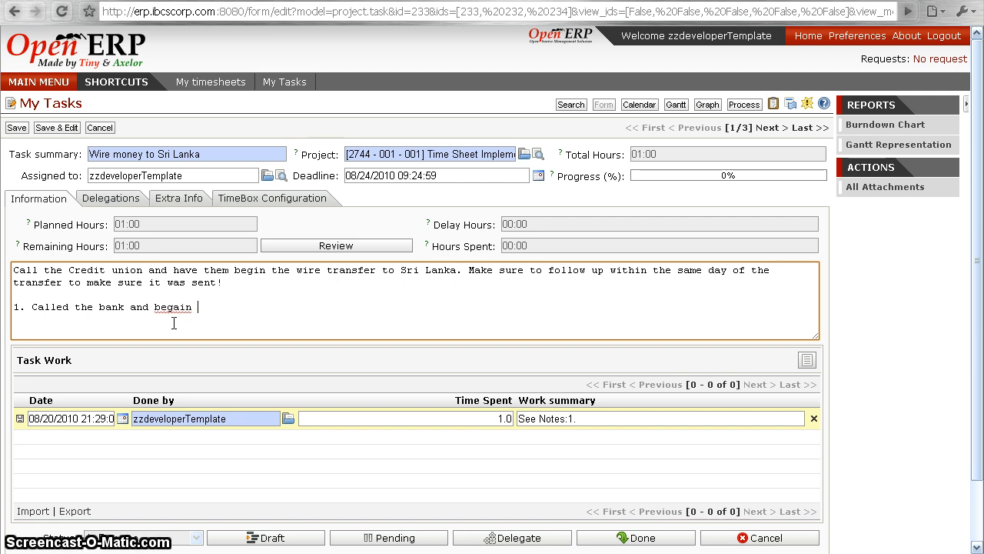
key("BackSpace")
type("n trasfer.")
key("Return")
type("2. Called again and followed up with Bill, he gave me the confirmation number.")
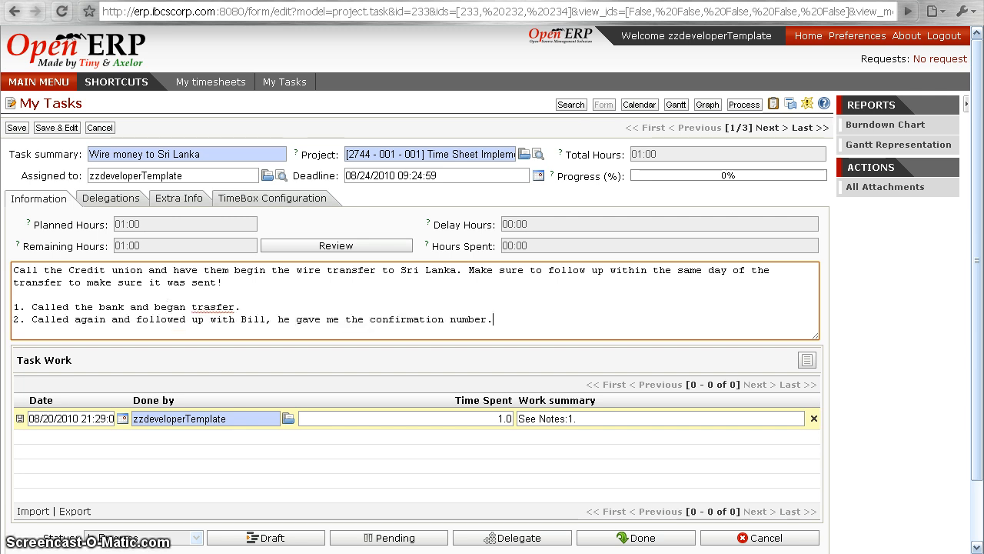
right_click(221, 314)
left_click(250, 320)
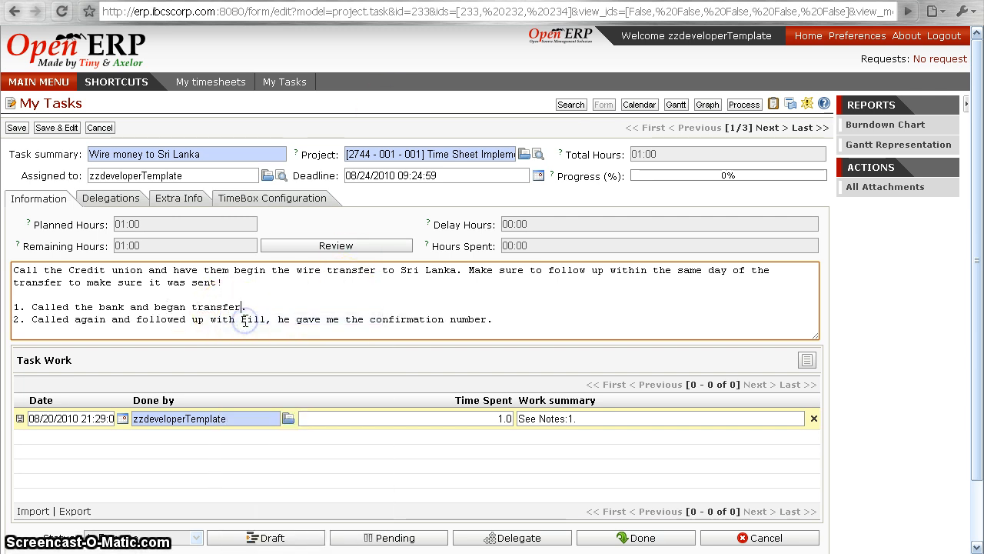
left_click(492, 321)
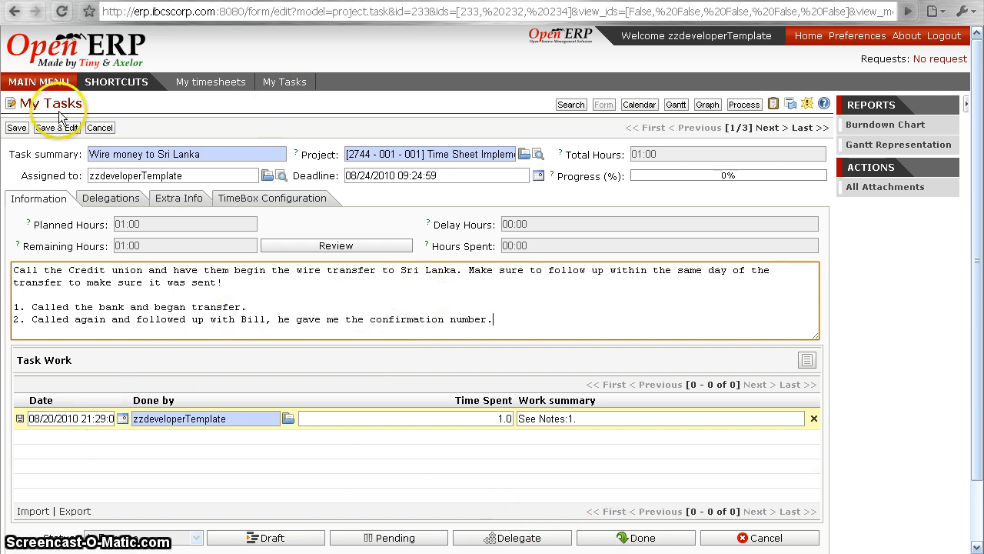
- Save the work line and the task, and check the task's progress in the My Tasks list
left_click(20, 420)
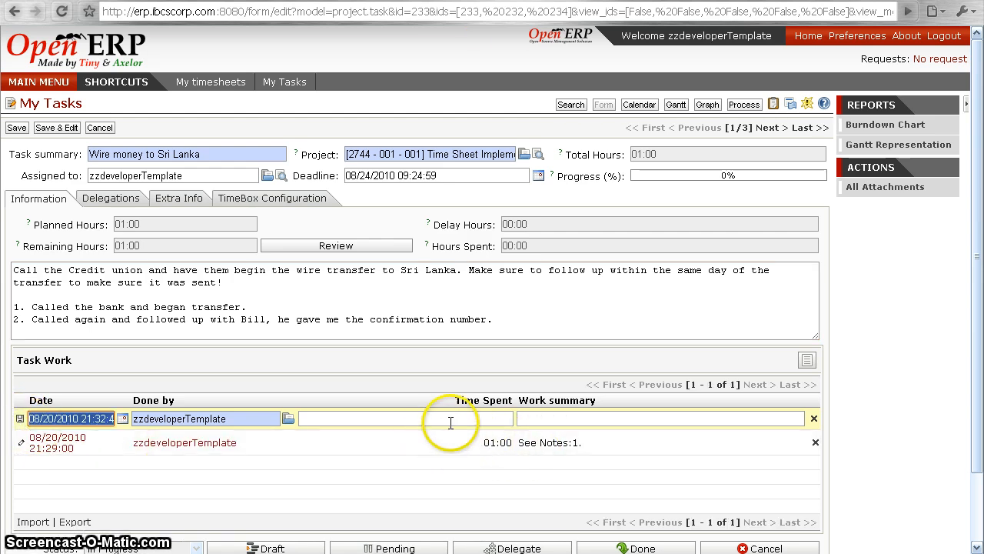
left_click(17, 130)
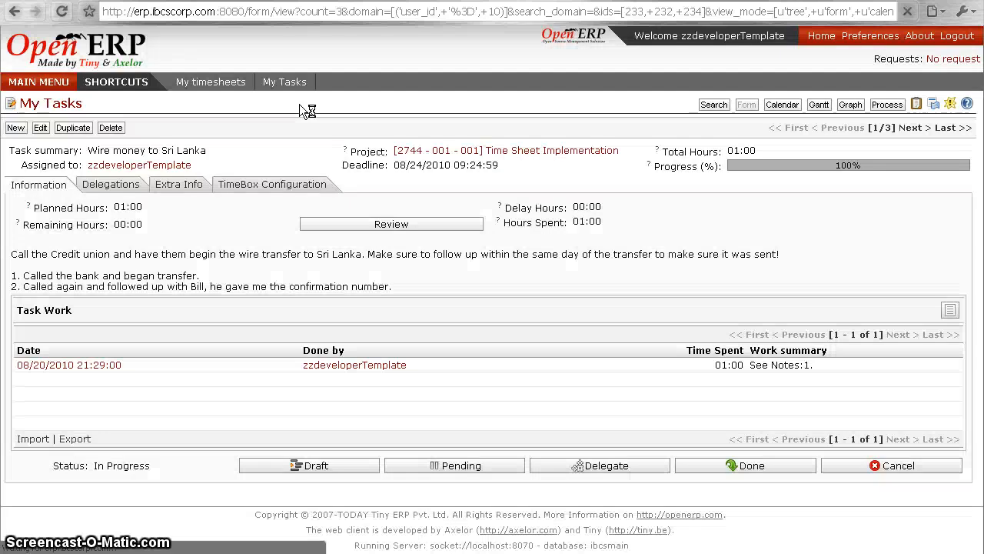
left_click(298, 82)
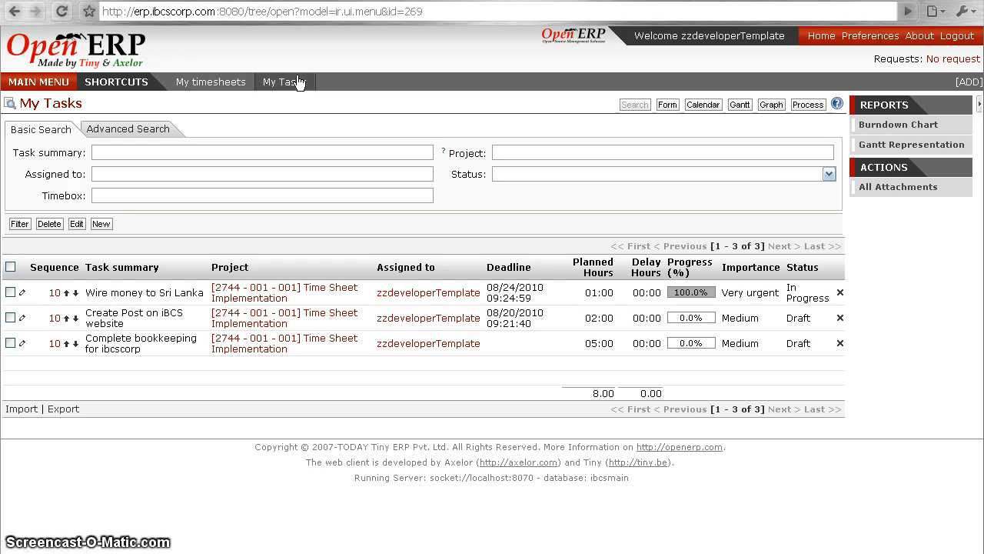
left_click_drag(674, 293, 704, 293)
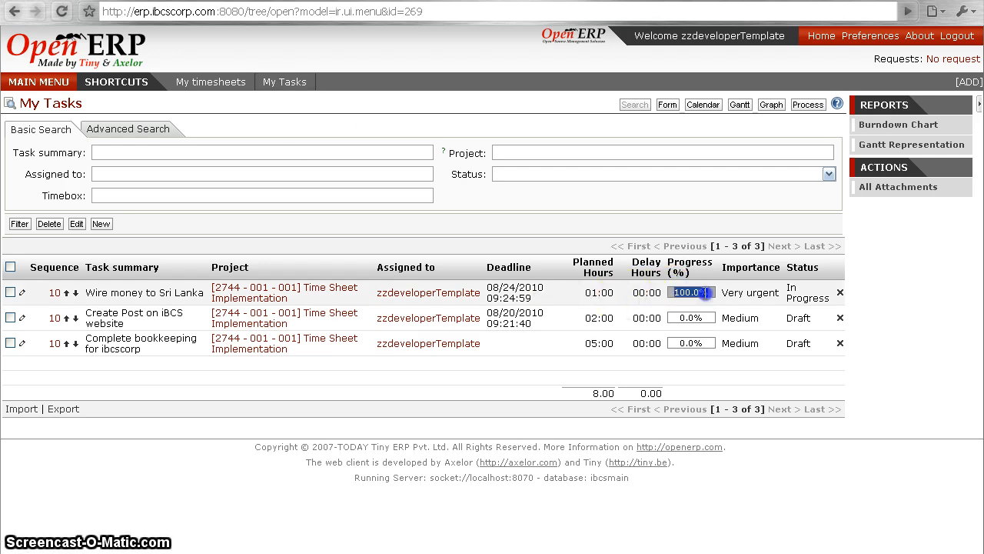
- Open the 08/16/2010 to 08/22/2010 timesheet and check the task work recorded for the day
left_click(196, 82)
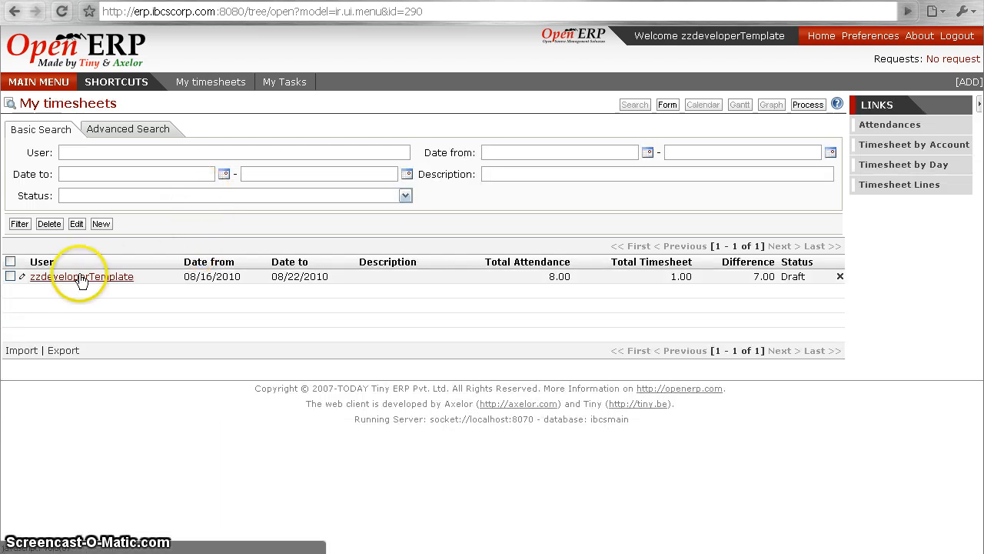
left_click(82, 278)
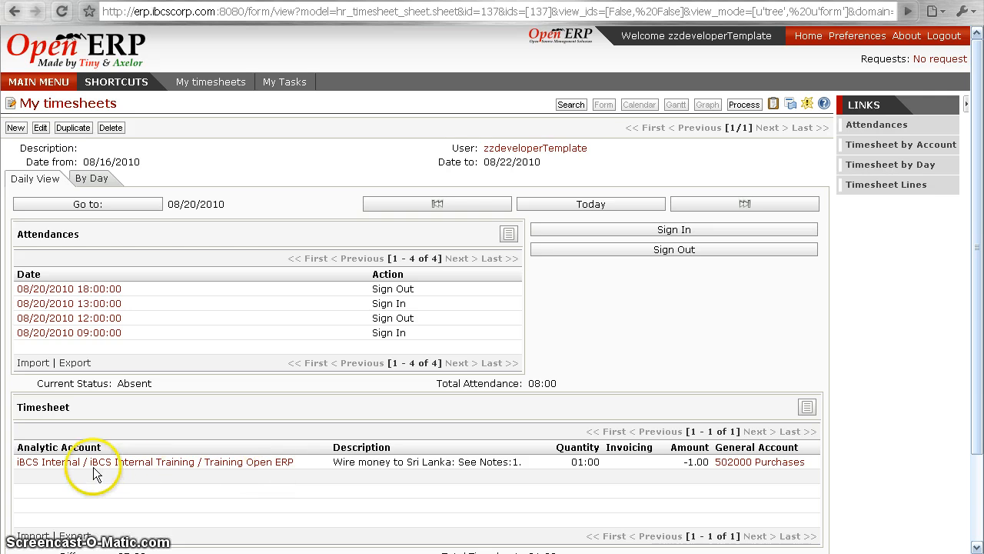
left_click_drag(167, 210, 206, 211)
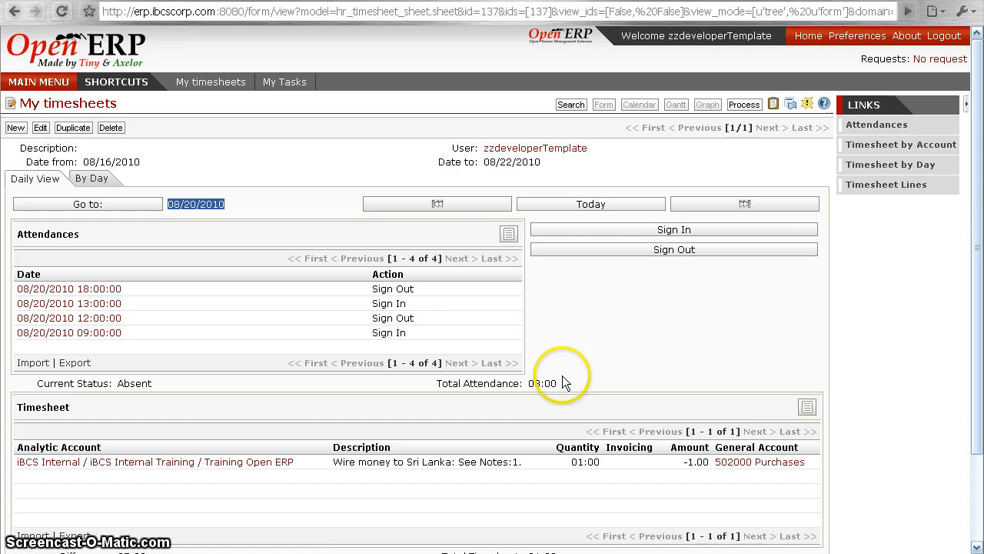
- Start the "Create Post on iBCS website" task from My Tasks and open it for editing
left_click(305, 90)
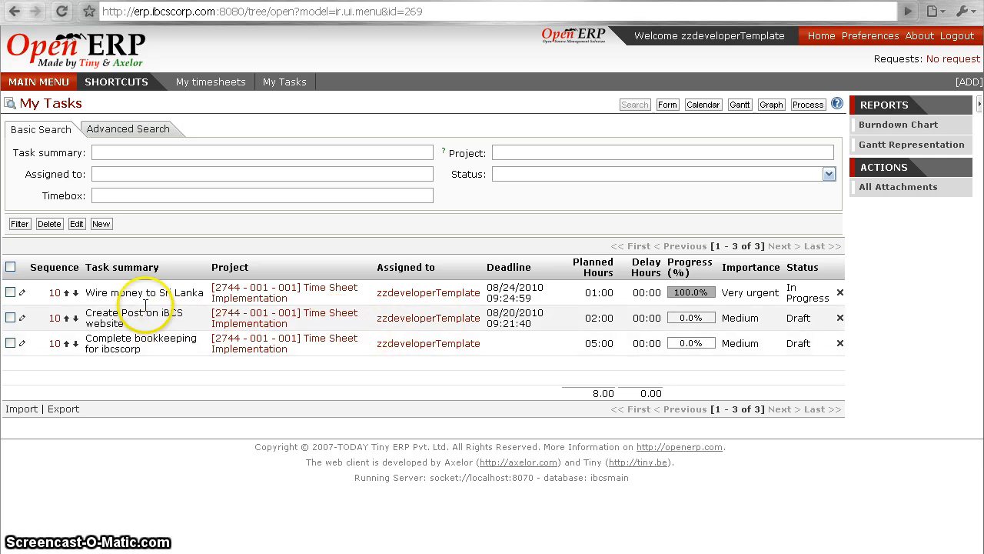
left_click(54, 319)
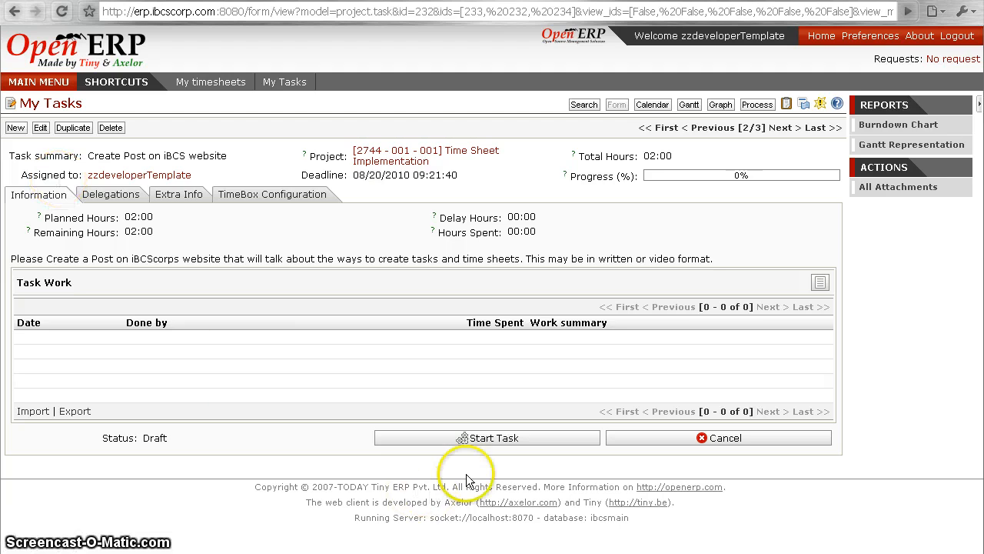
left_click(501, 440)
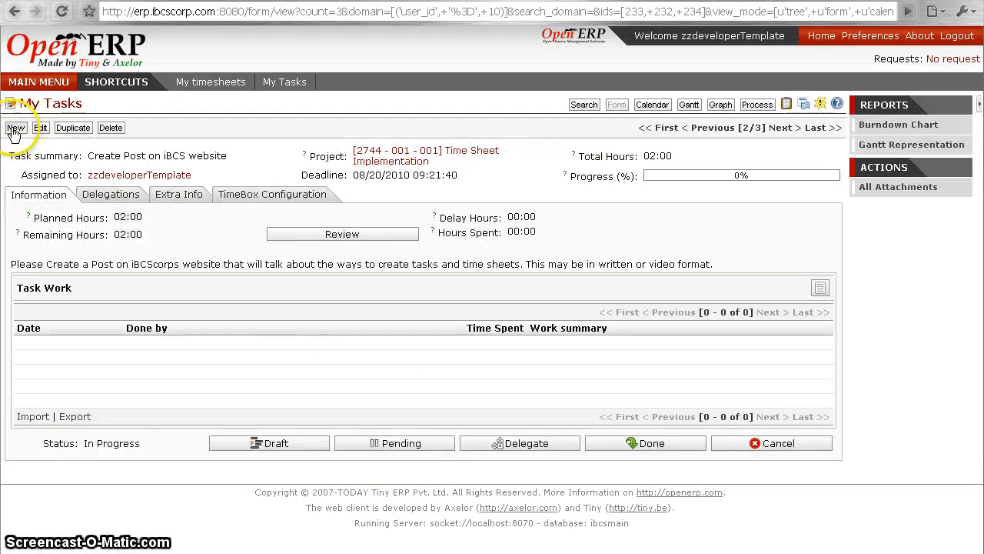
left_click(42, 129)
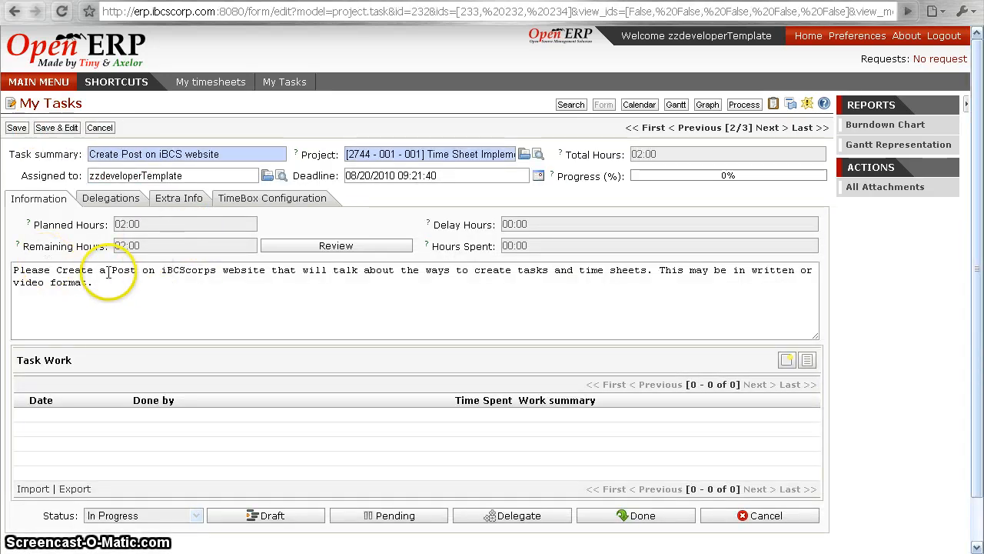
left_click_drag(116, 270, 265, 270)
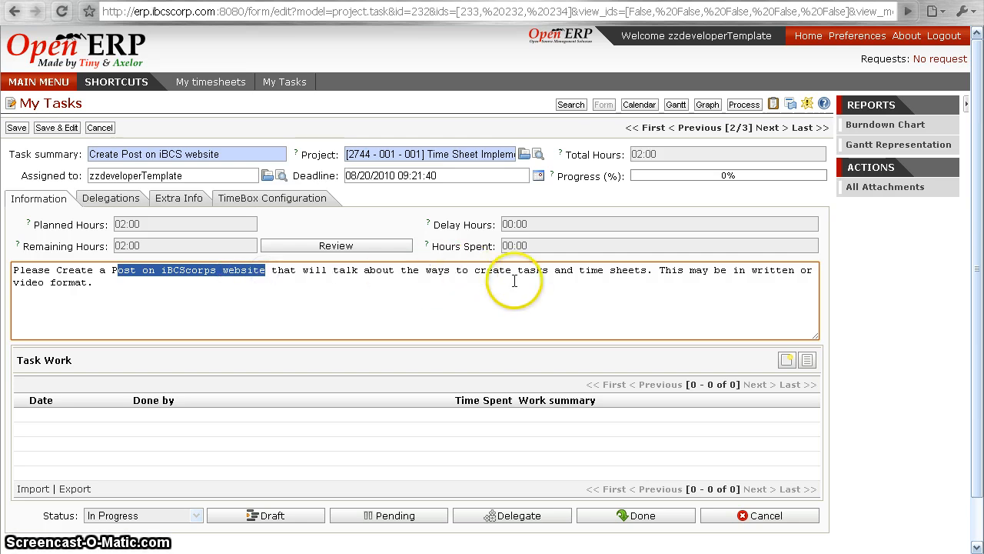
- Add and save a 2.0-hour Task Work line summarised "Created video and posted to website. I attached the video to the home, openings and blog."
left_click(784, 360)
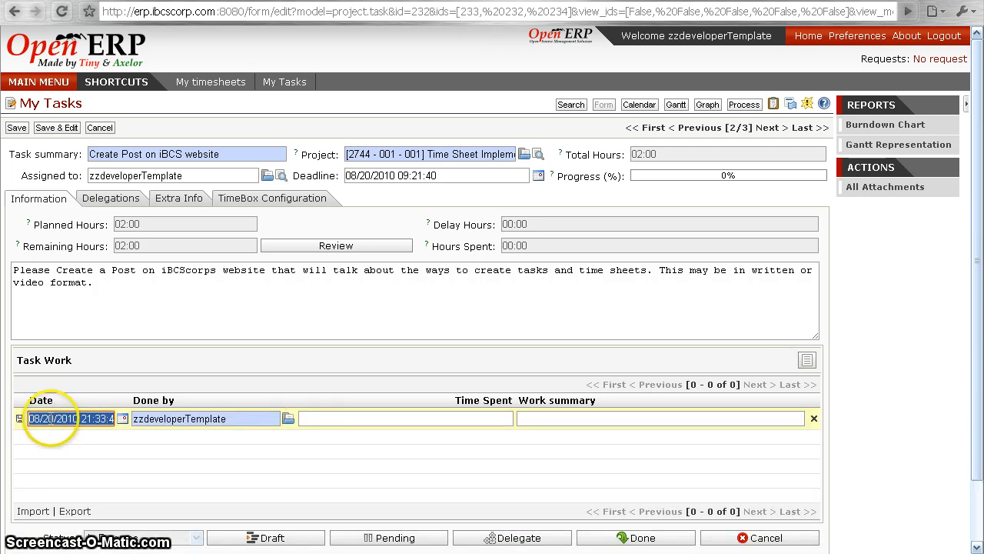
left_click(338, 416)
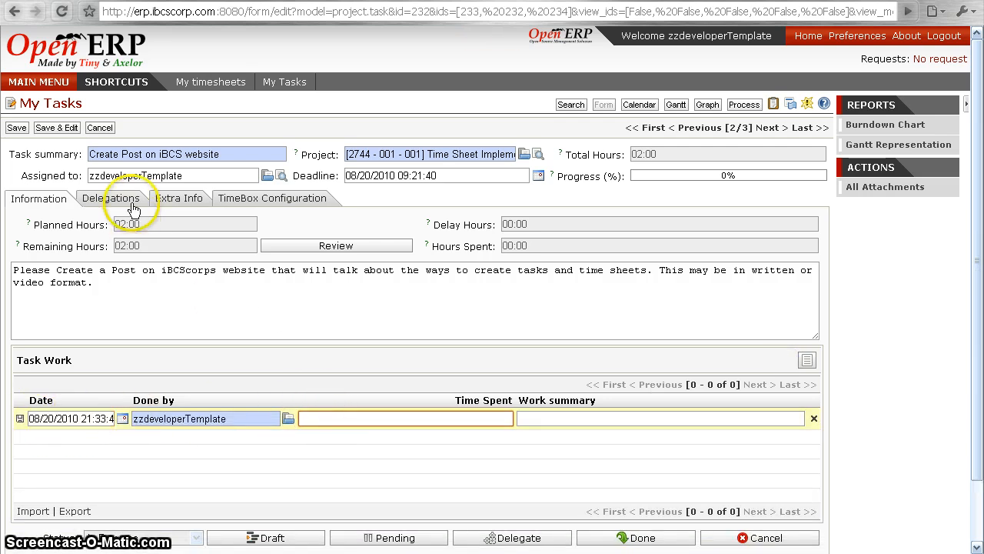
type("2.0")
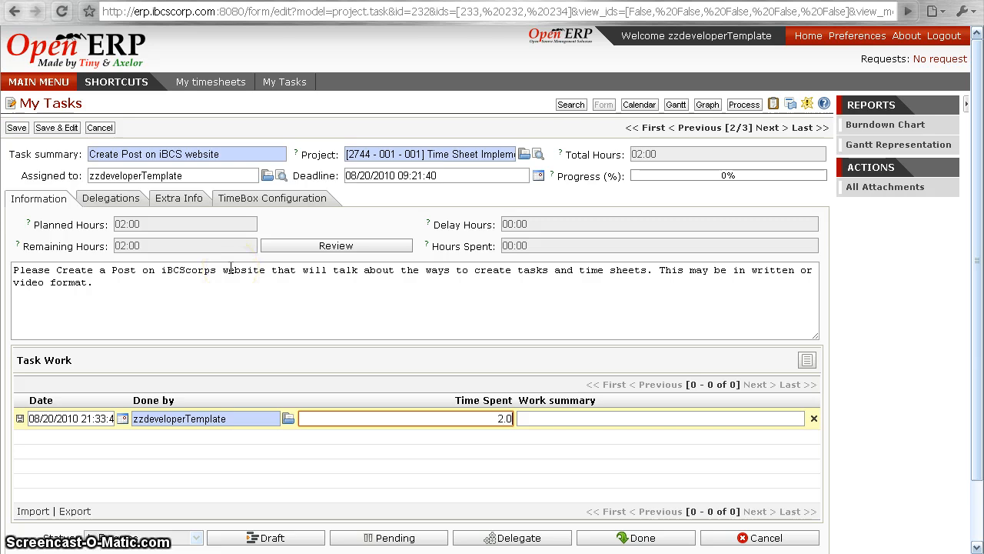
key("Tab")
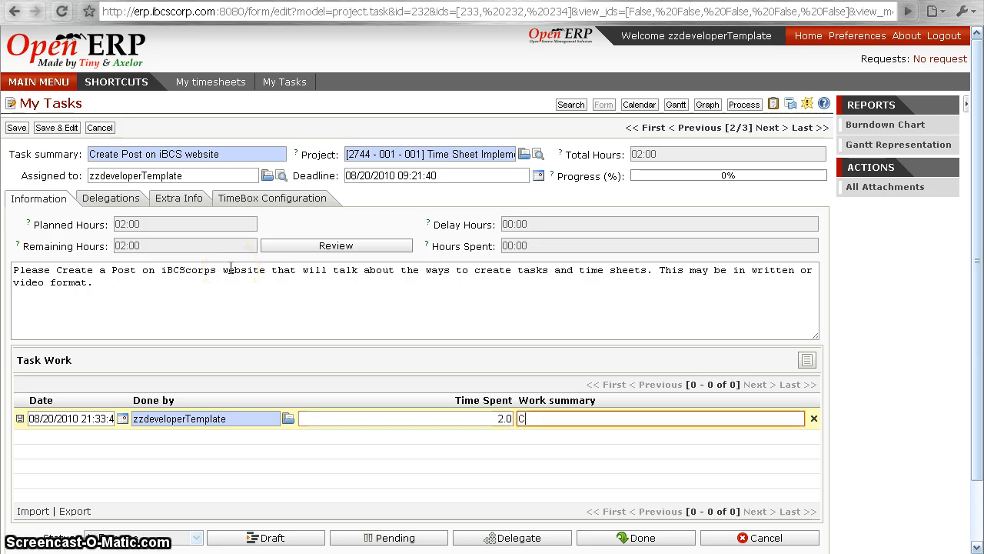
type("Created video and post")
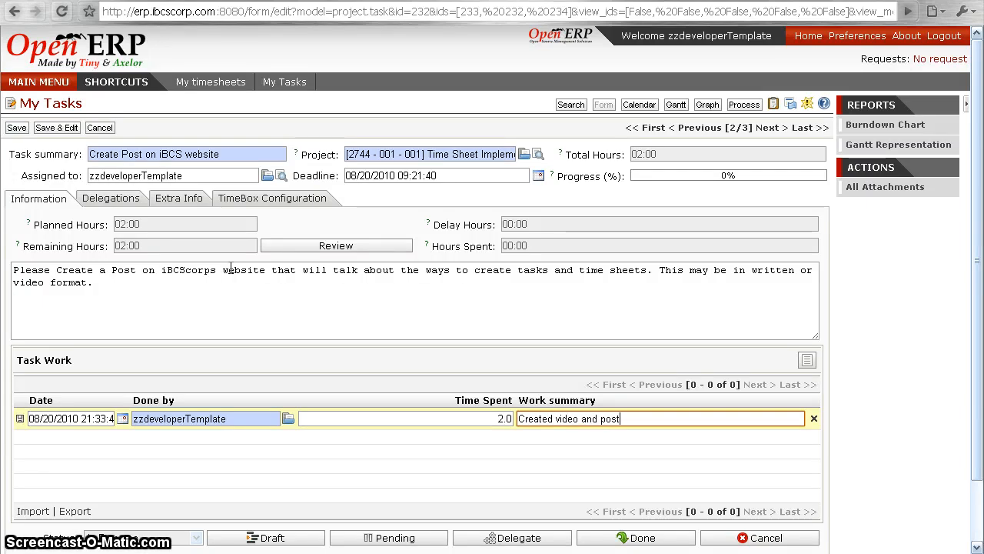
type("ed to wevb")
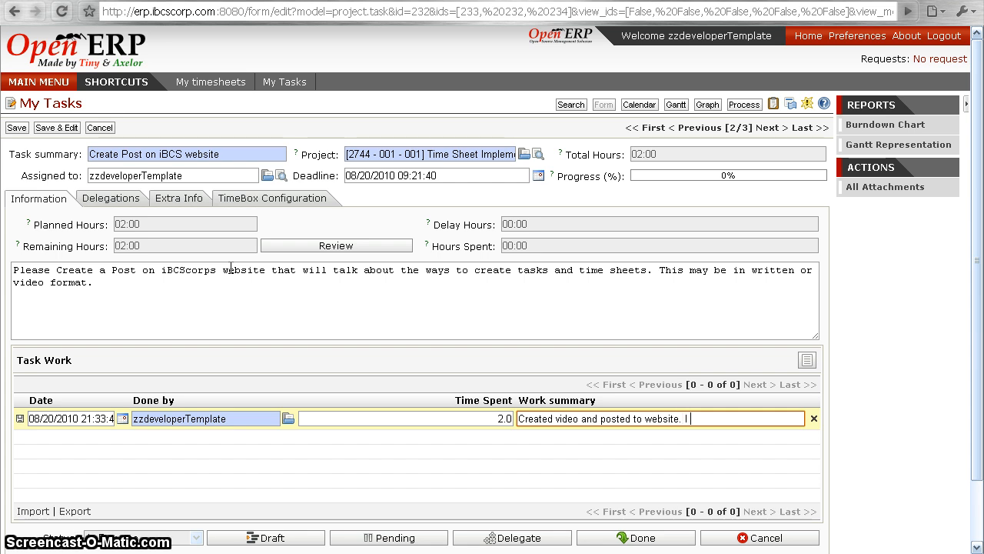
type("attached the video")
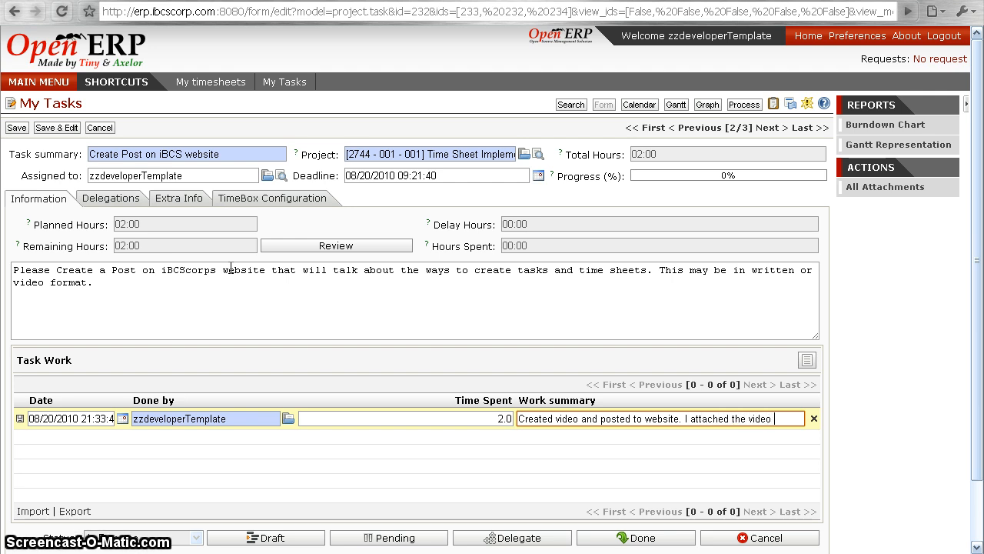
type(" to the home,")
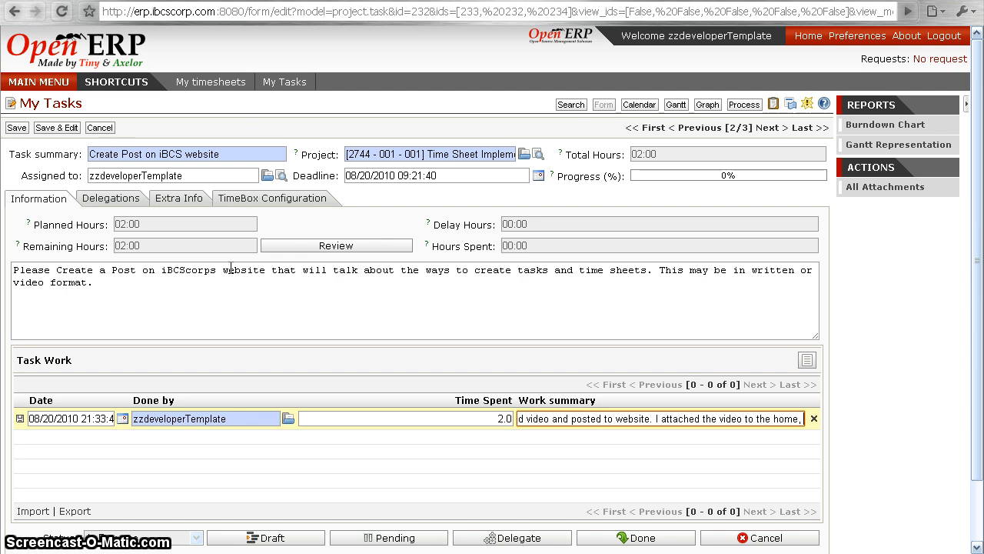
type(" openings")
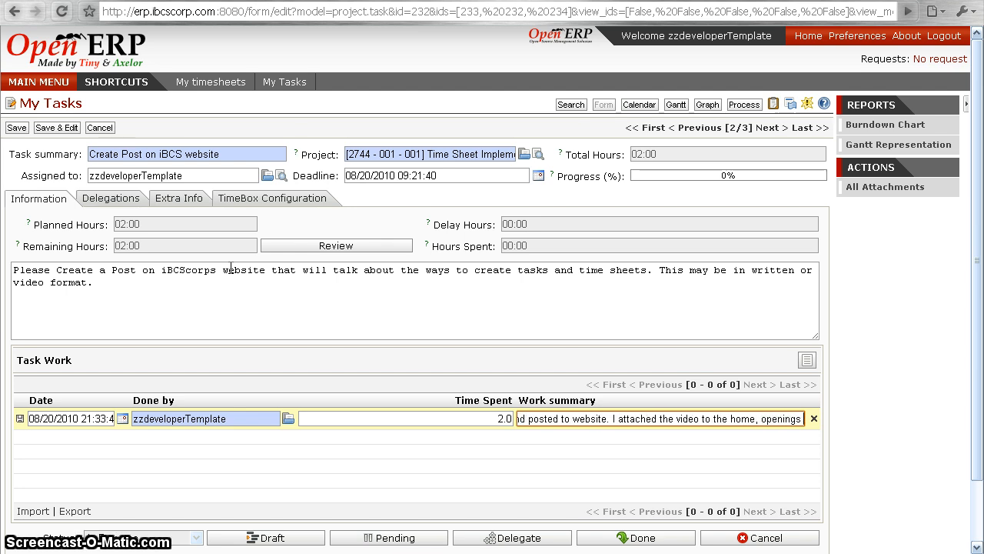
type(" and blog.")
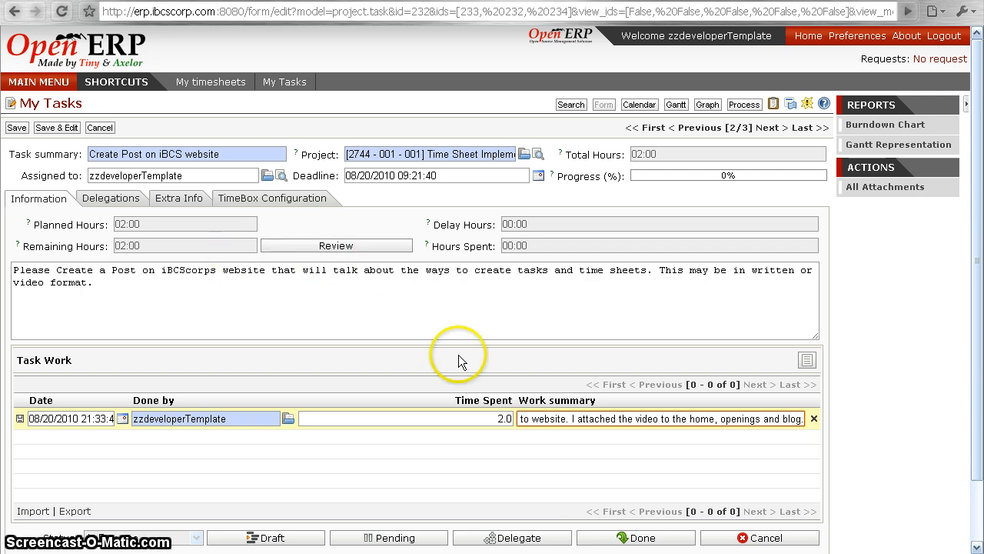
left_click_drag(549, 419, 781, 421)
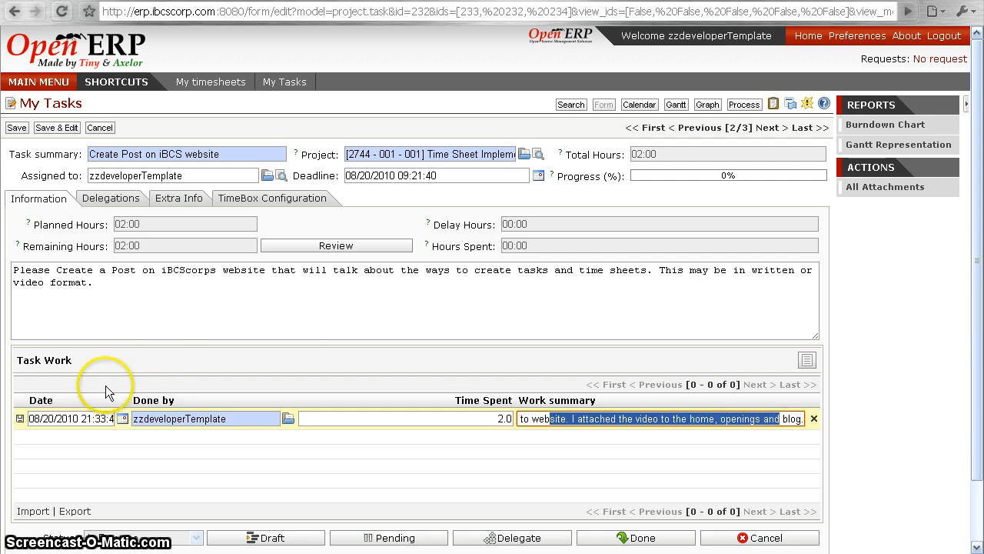
left_click(19, 419)
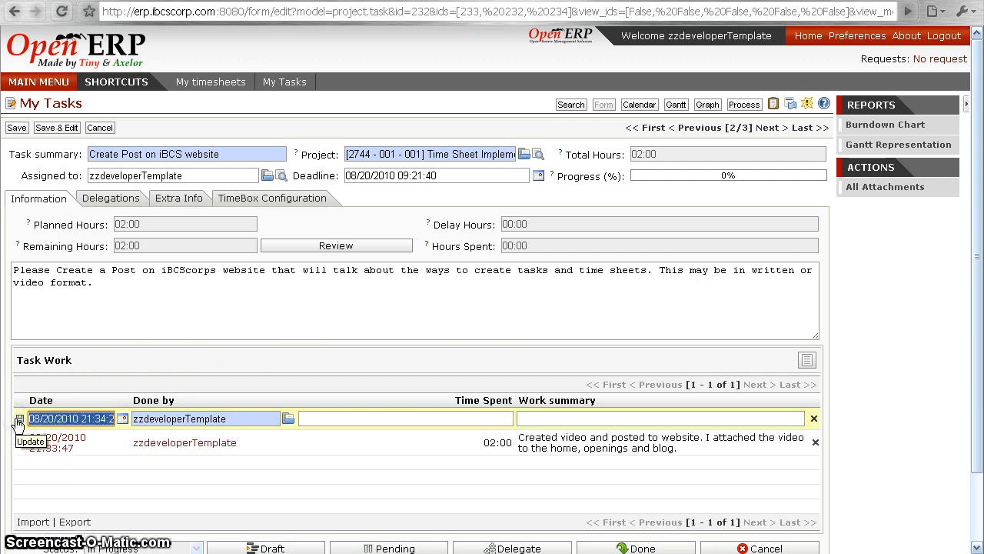
- Save the "Create Post on iBCS website" task as Done and return to the My Tasks list
left_click(16, 127)
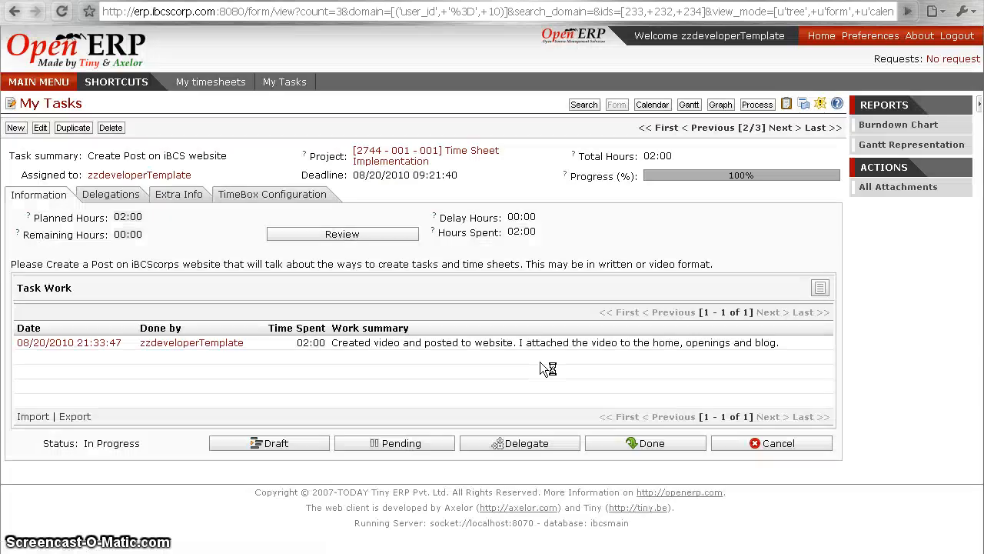
left_click(649, 446)
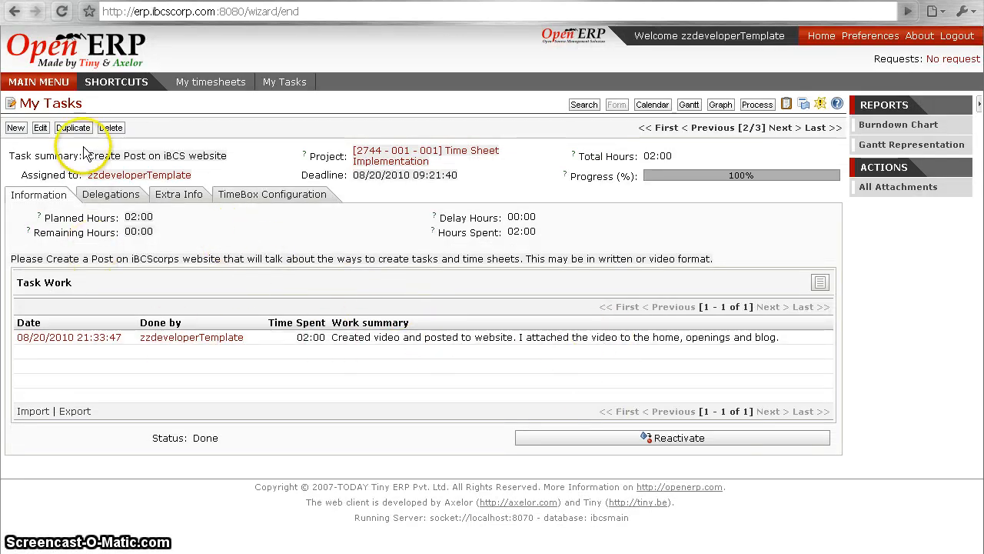
left_click(282, 81)
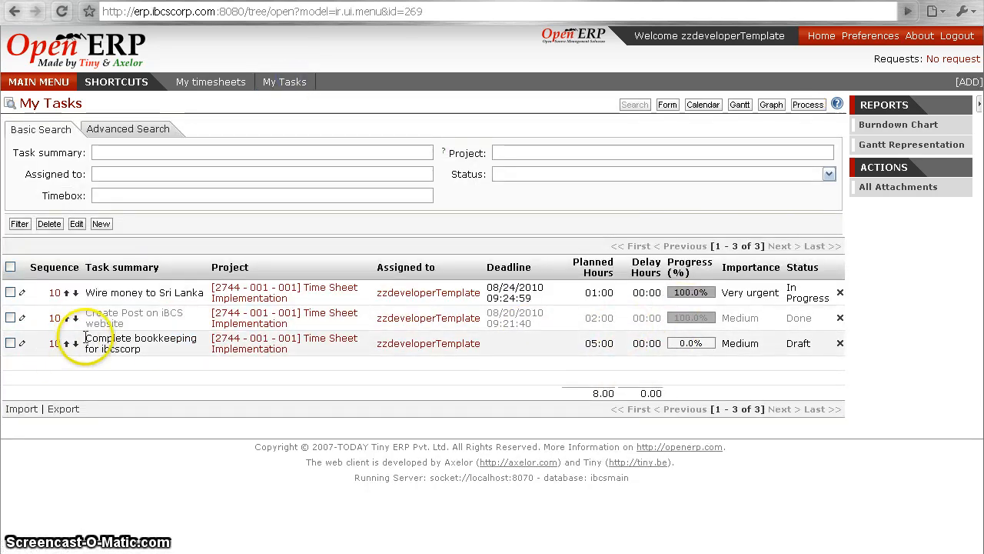
- Start the "Complete bookkeeping for ibcscorp" task and open it for editing
left_click_drag(92, 338, 157, 347)
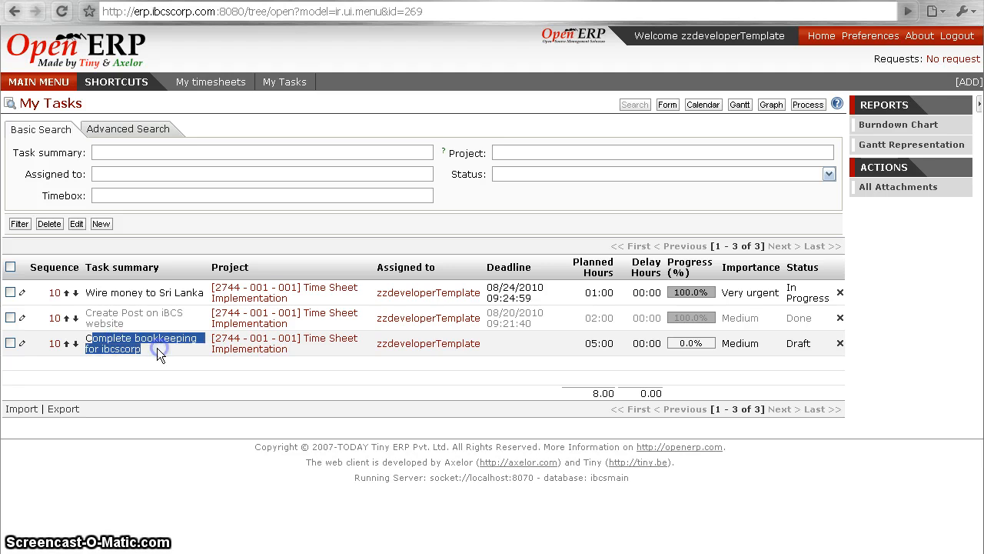
left_click(54, 343)
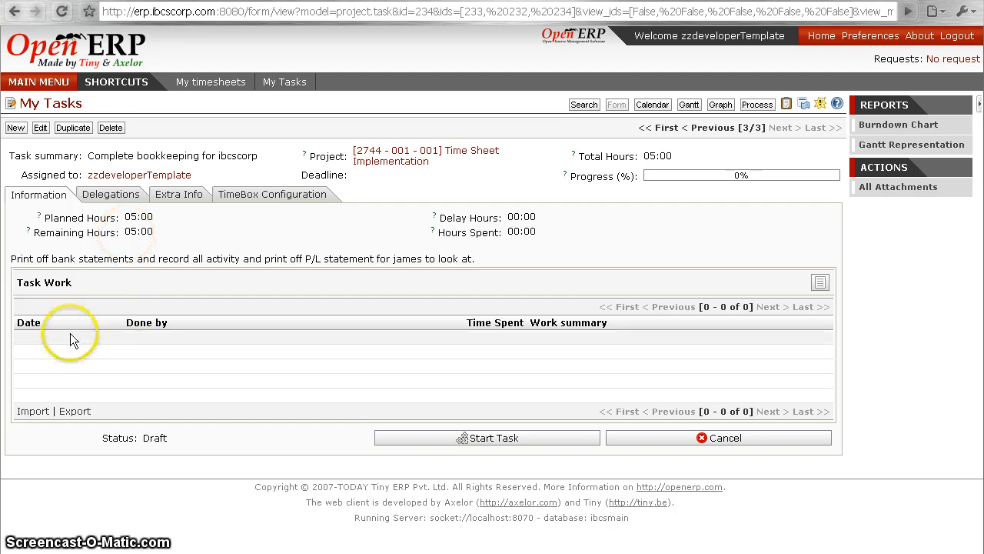
left_click(427, 439)
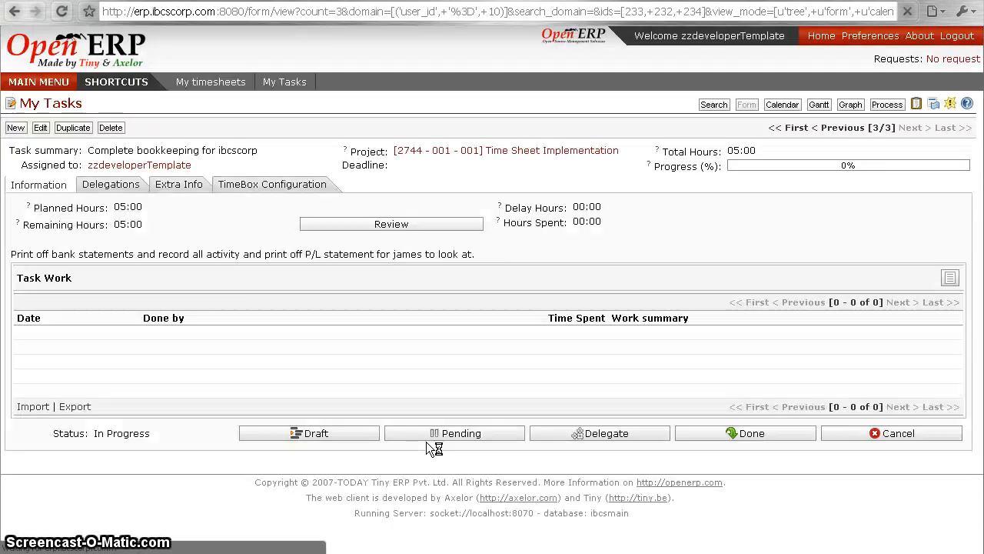
left_click(41, 130)
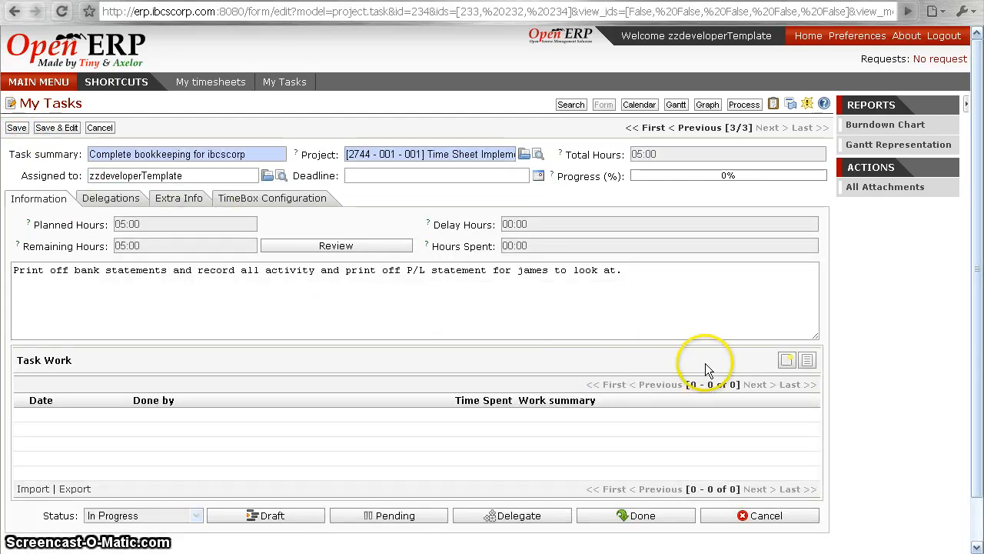
- Add and save a 5.0-hour Task Work line summarised "I printed off the bank statement and entered all the activity for July."
left_click(786, 360)
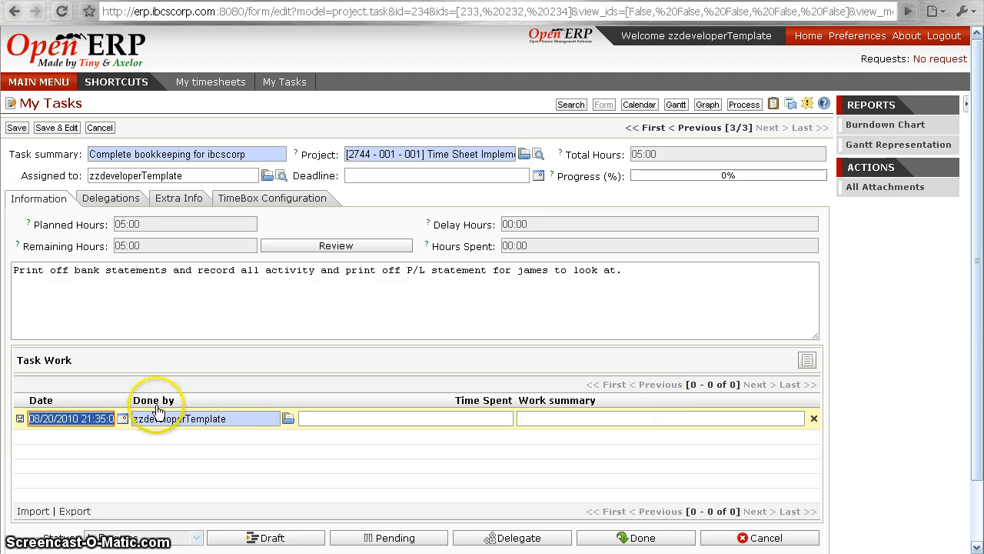
left_click(325, 418)
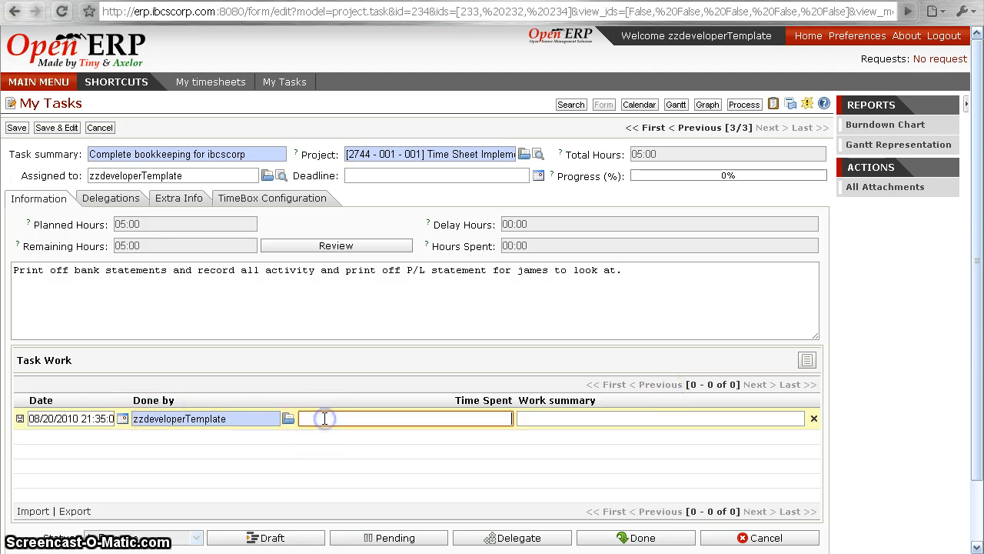
type("5.0")
key("Tab")
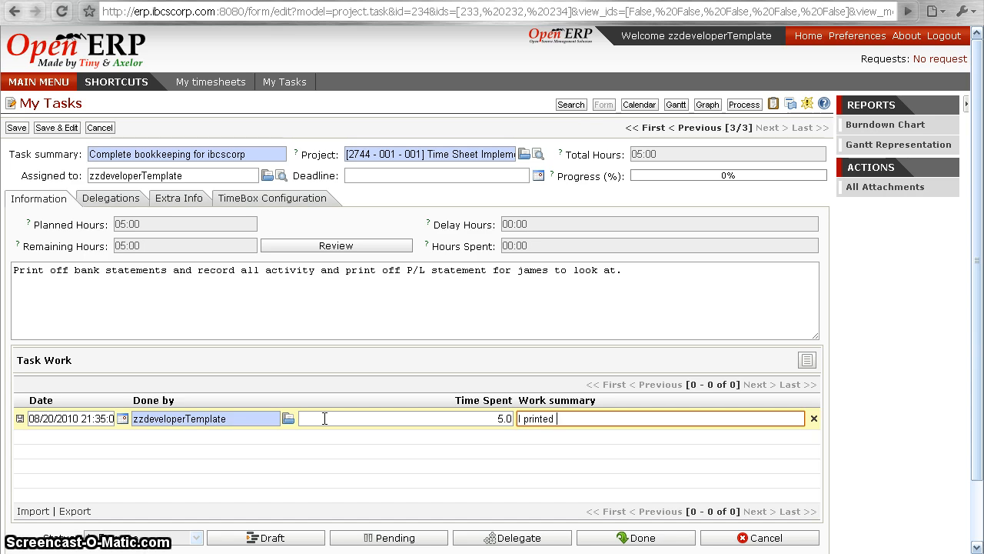
type("I printed off teh")
key("BackSpace")
key("BackSpace")
key("BackSpace")
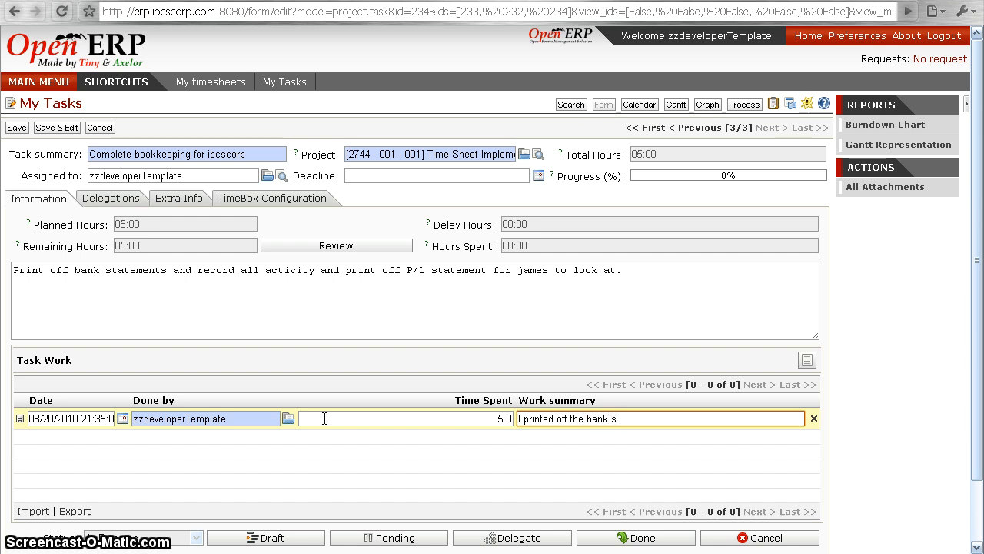
type("he bank statement and en")
key("BackSpace")
key("BackSpace")
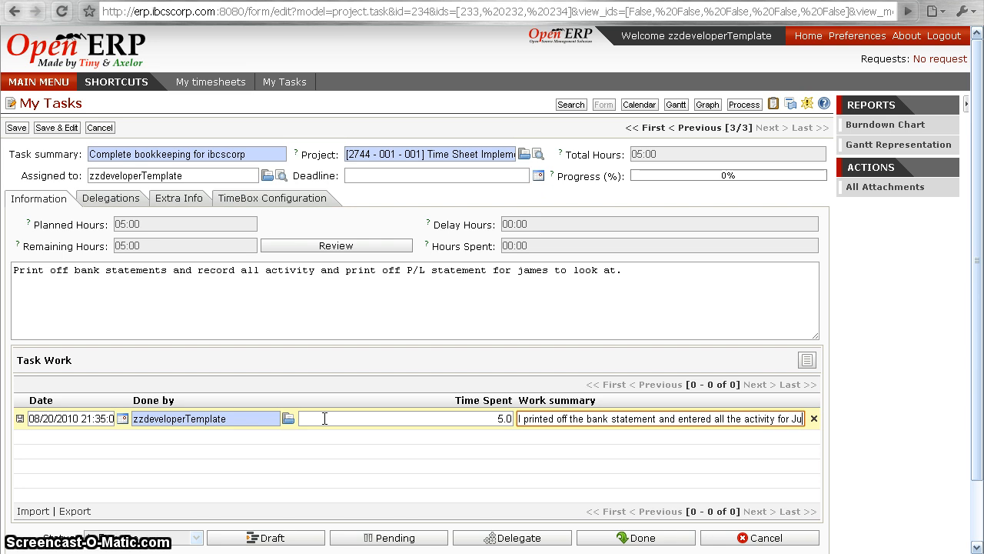
type("ly.")
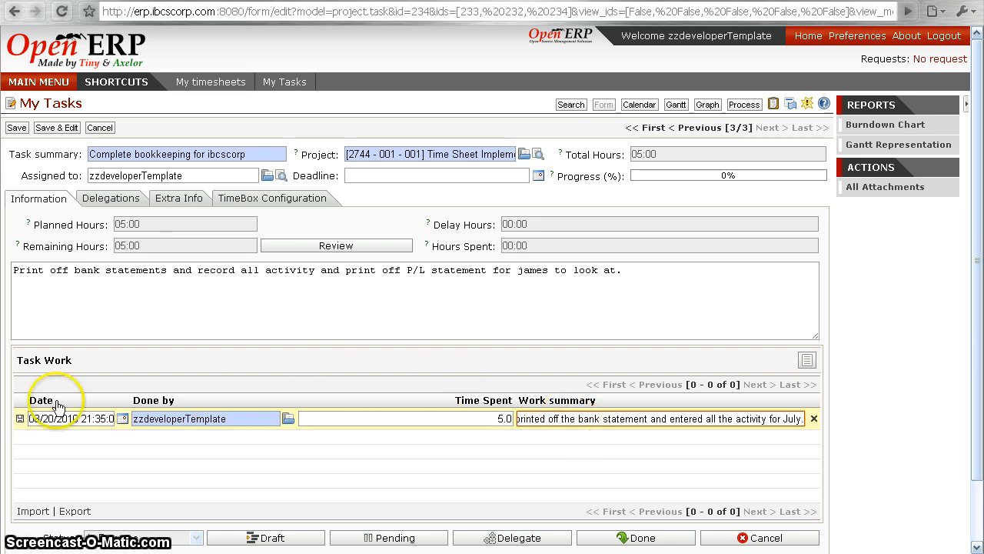
left_click(20, 419)
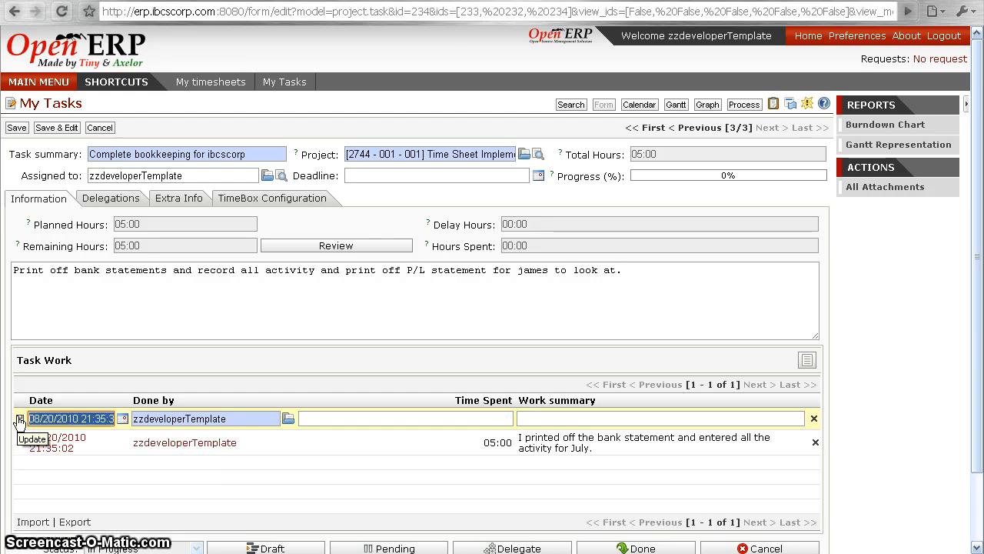
- Mark the bookkeeping task as done and check its progress in the My Tasks list
left_click(629, 547)
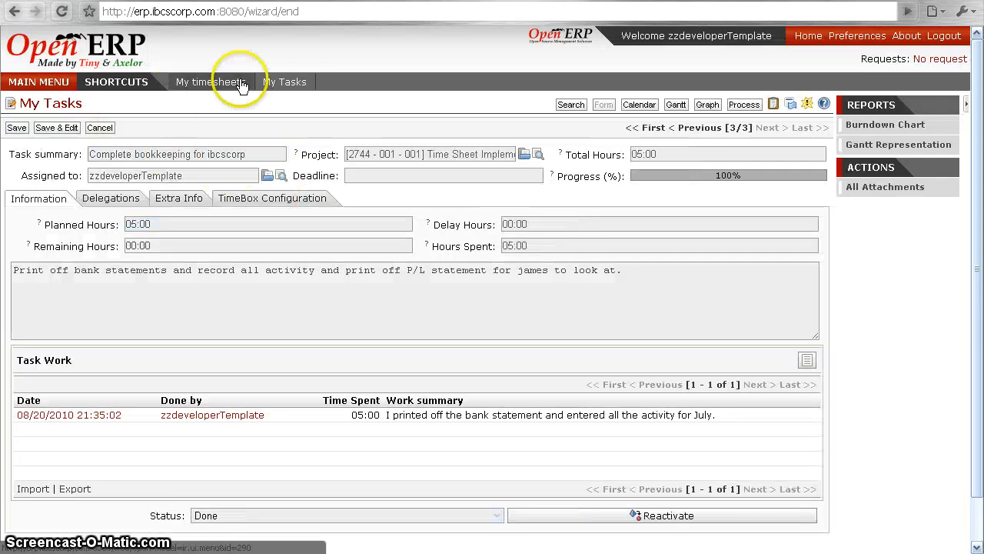
left_click(293, 82)
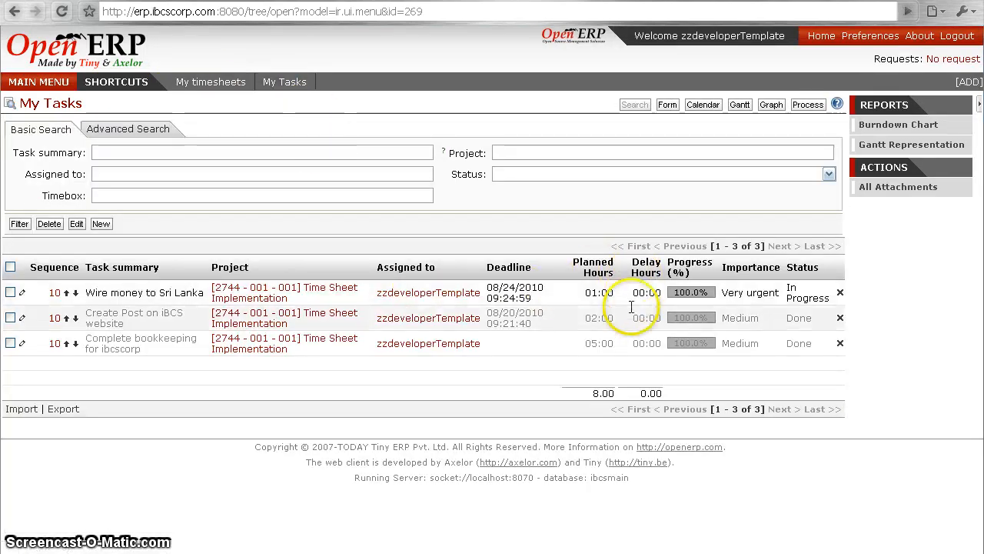
- Open the 08/16/2010 to 08/22/2010 timesheet and compare its total attendance, total timesheet and difference
left_click(215, 83)
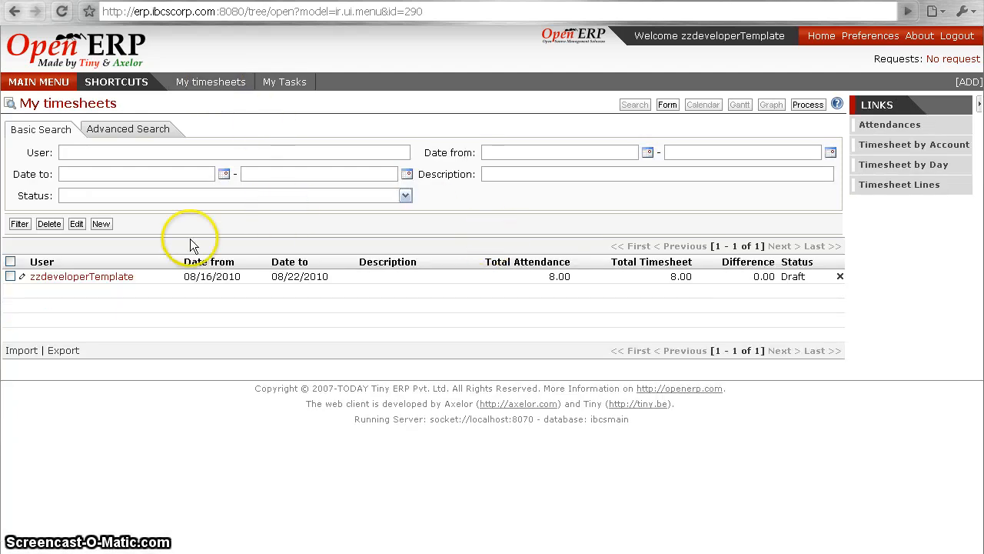
left_click(95, 278)
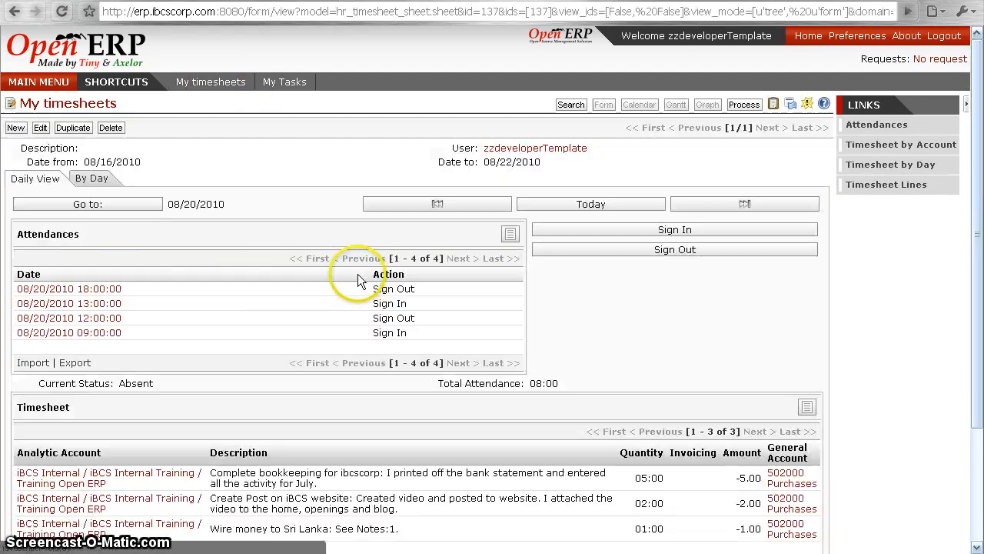
scroll(238, 279, "down", 2)
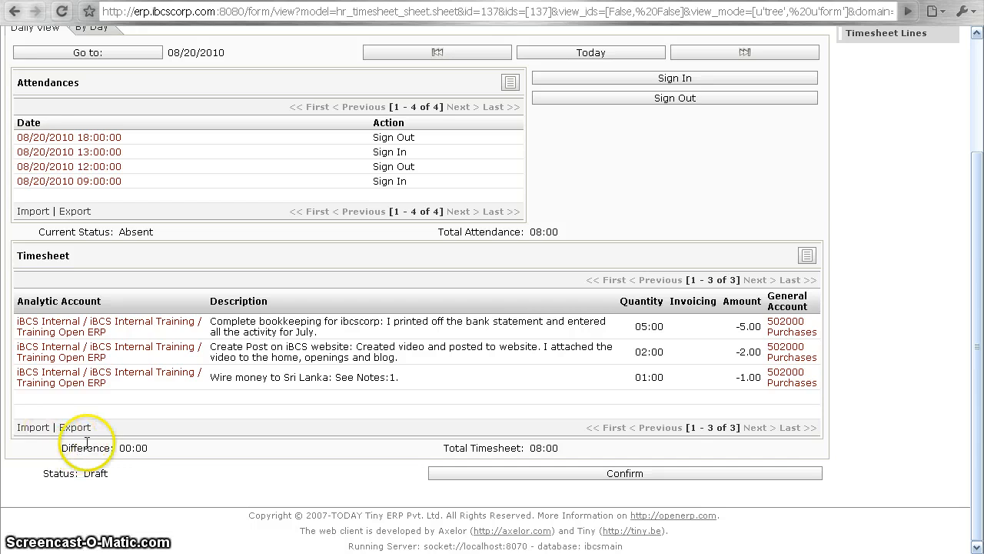
left_click_drag(444, 448, 555, 452)
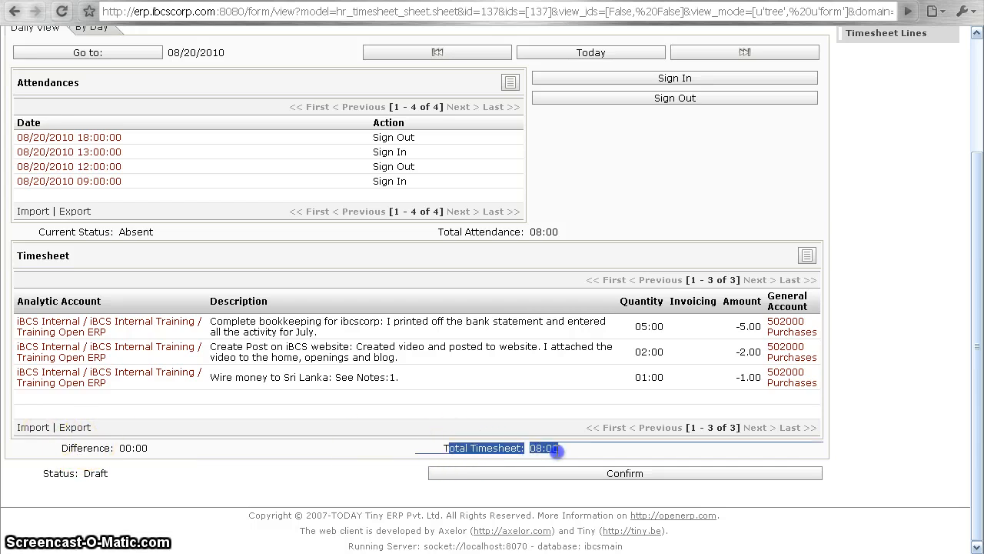
left_click_drag(434, 232, 558, 231)
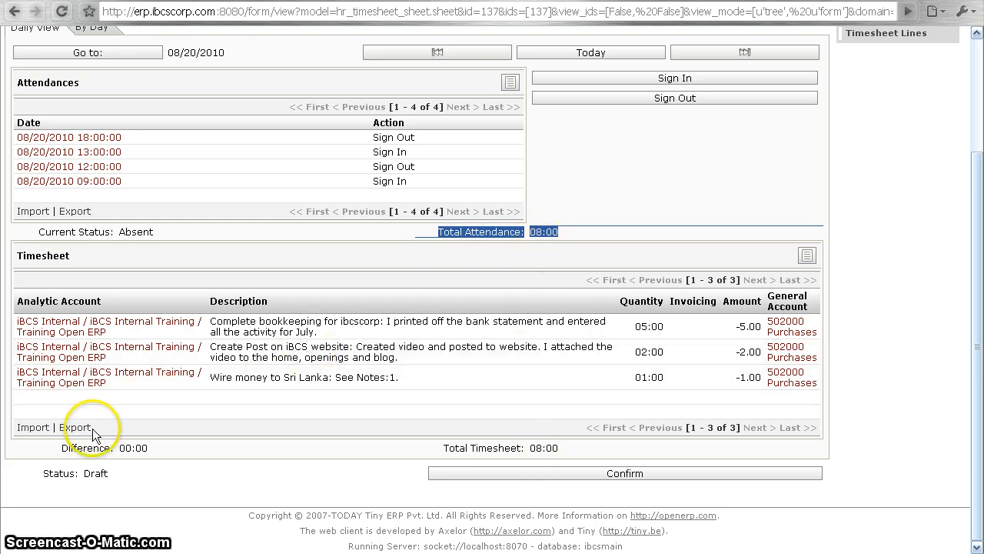
left_click_drag(77, 447, 161, 449)
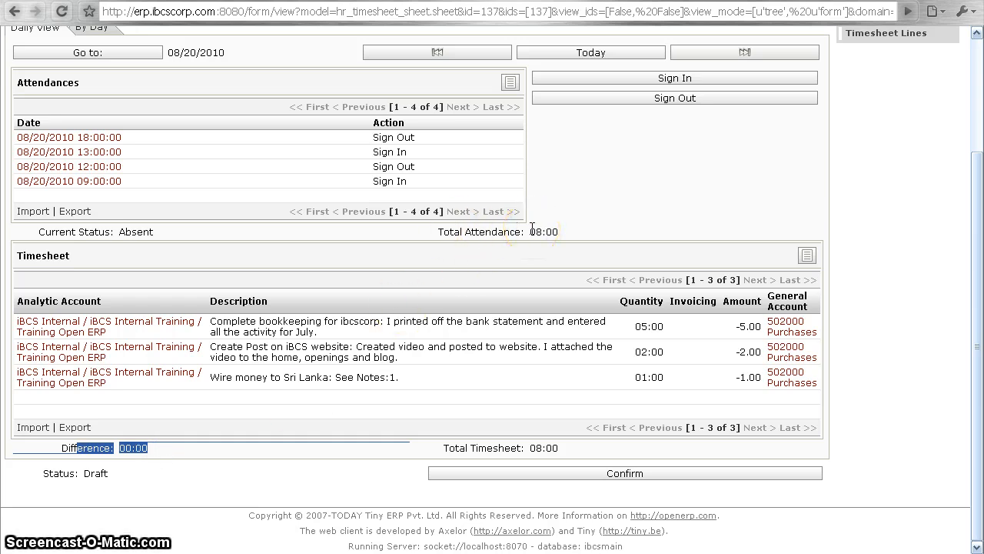
left_click_drag(460, 448, 549, 451)
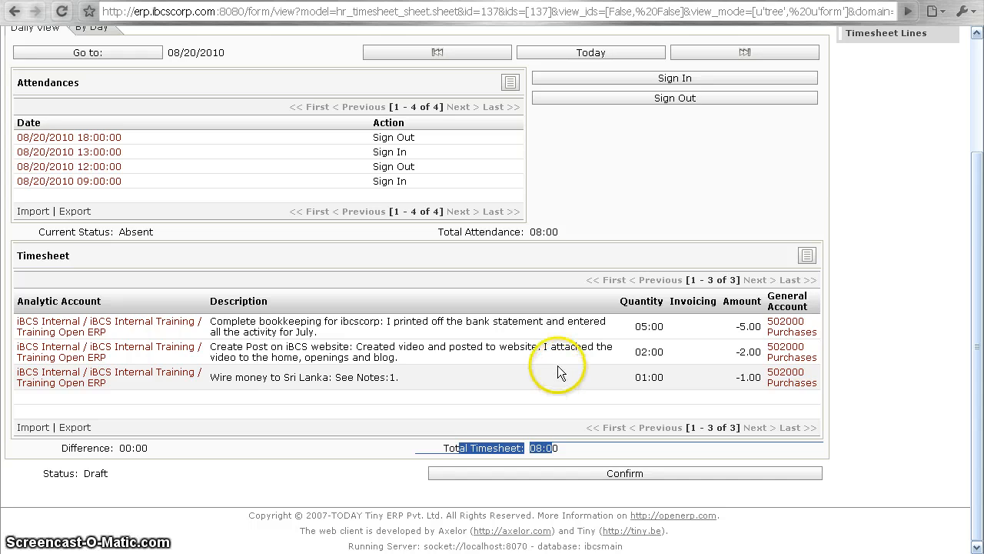
scroll(556, 364, "up", 1)
scroll(556, 366, "up", 1)
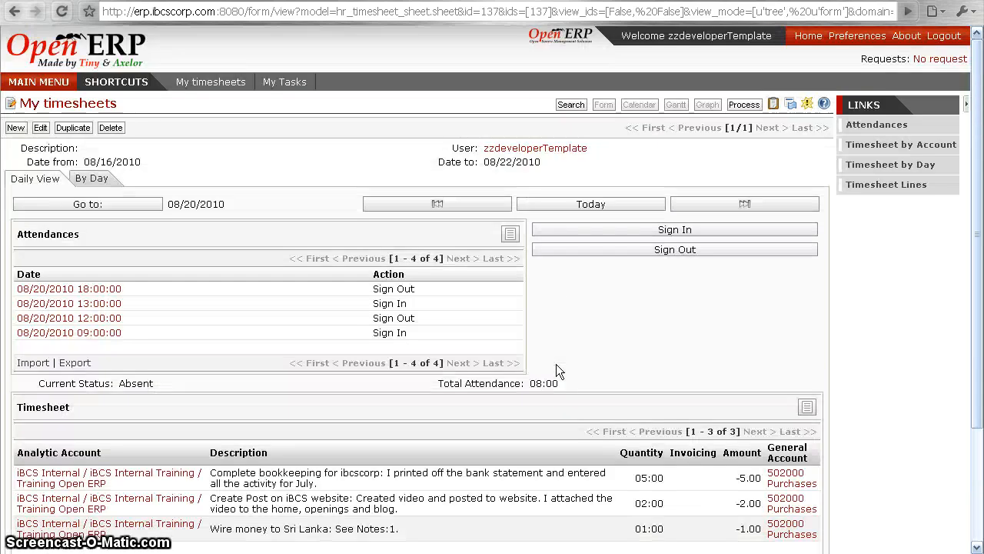
- Open the completed "Complete bookkeeping for ibcscorp" task for editing and reactivate it
left_click(293, 82)
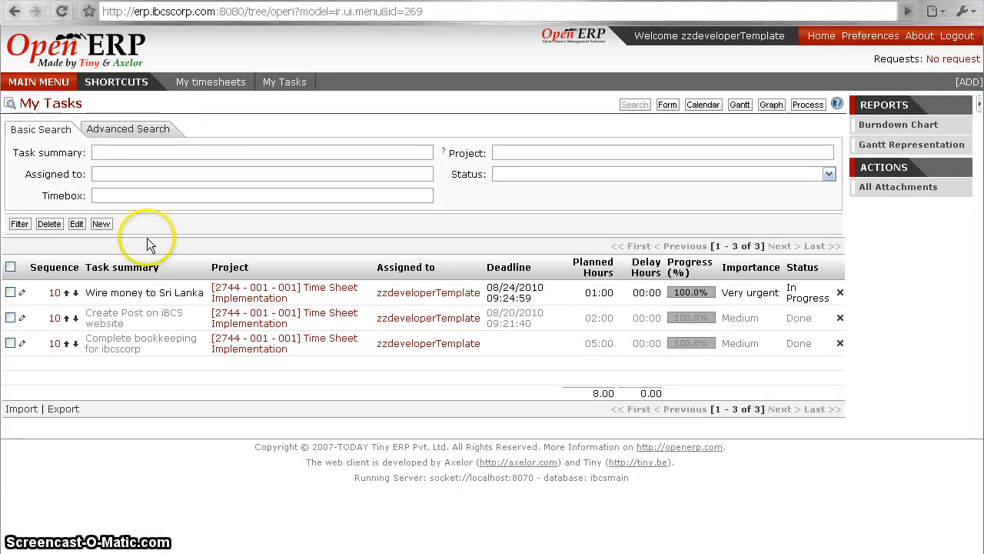
left_click(58, 348)
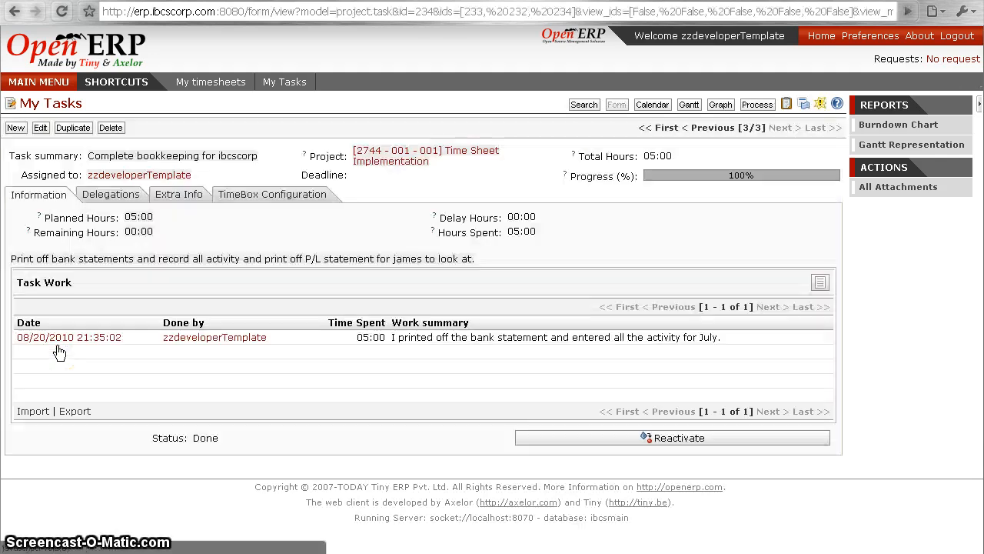
left_click(40, 129)
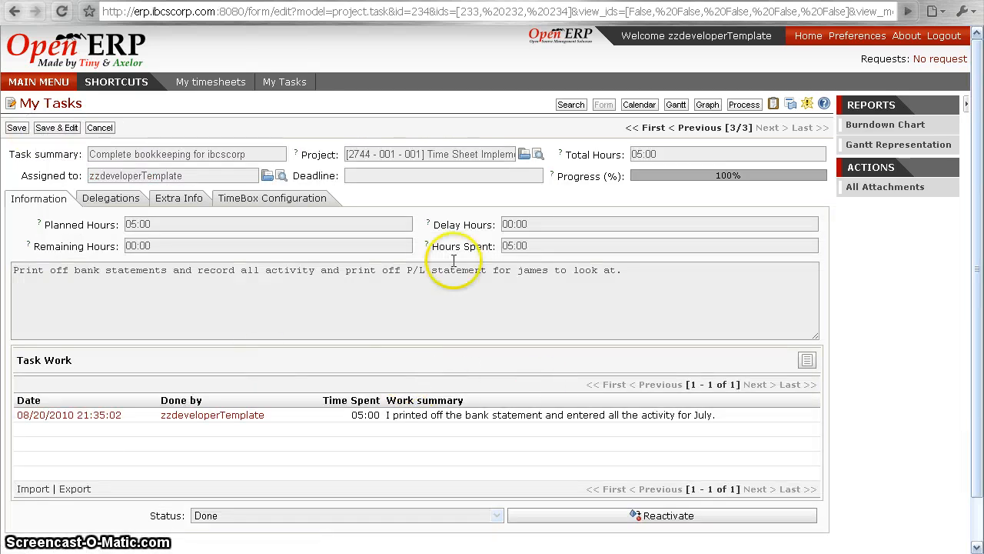
left_click(630, 519)
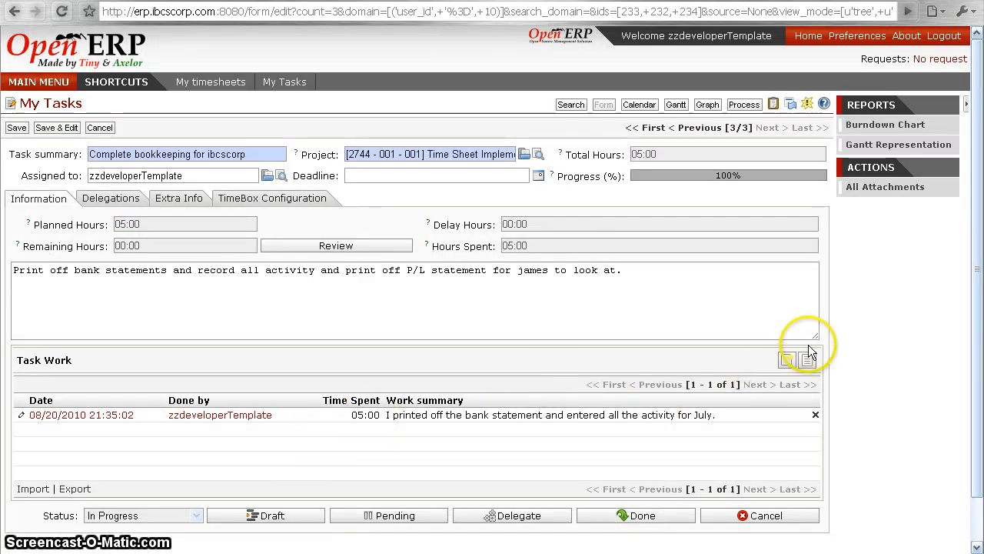
- Add and save a 1.0-hour Task Work line summarised "I was on the phone for an hour with american first credit union"
left_click(784, 361)
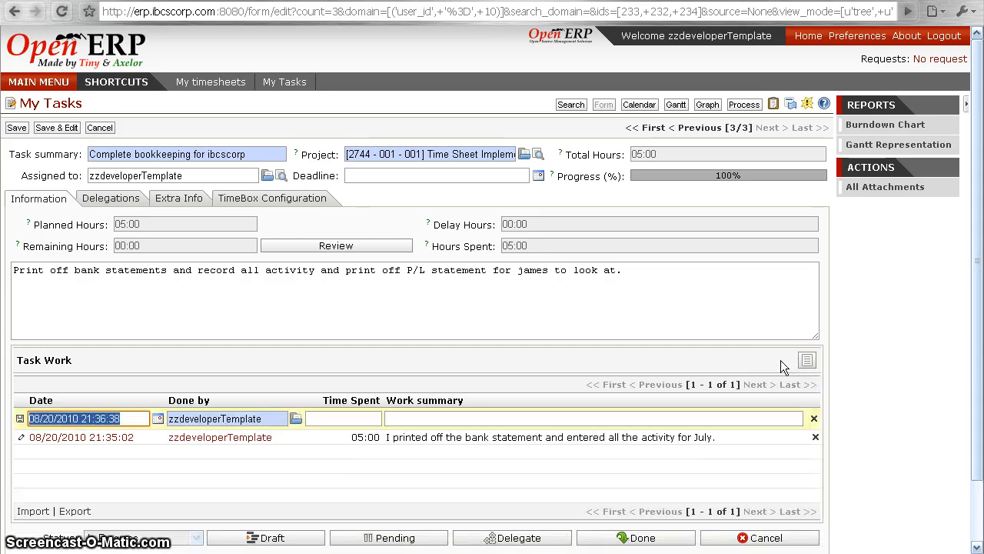
left_click(348, 418)
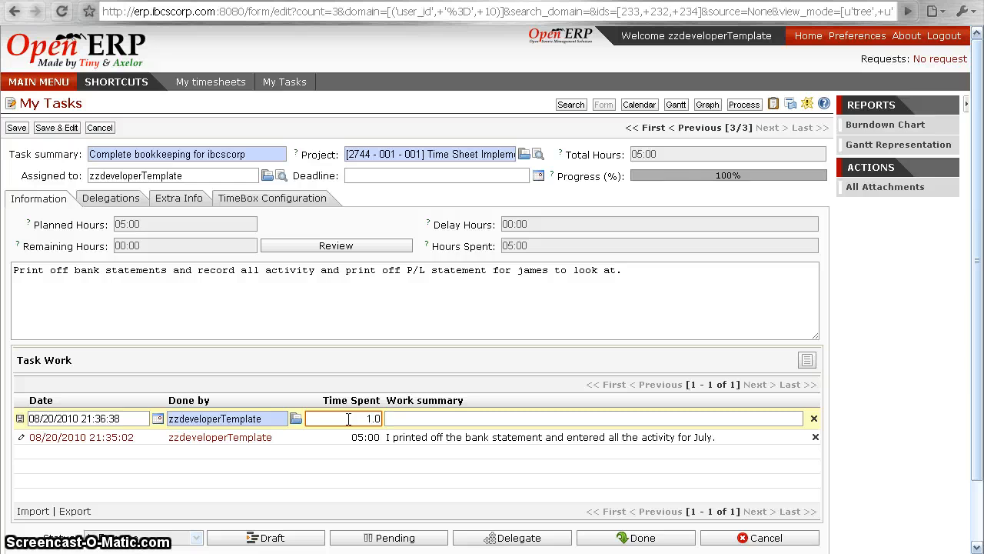
key("Tab")
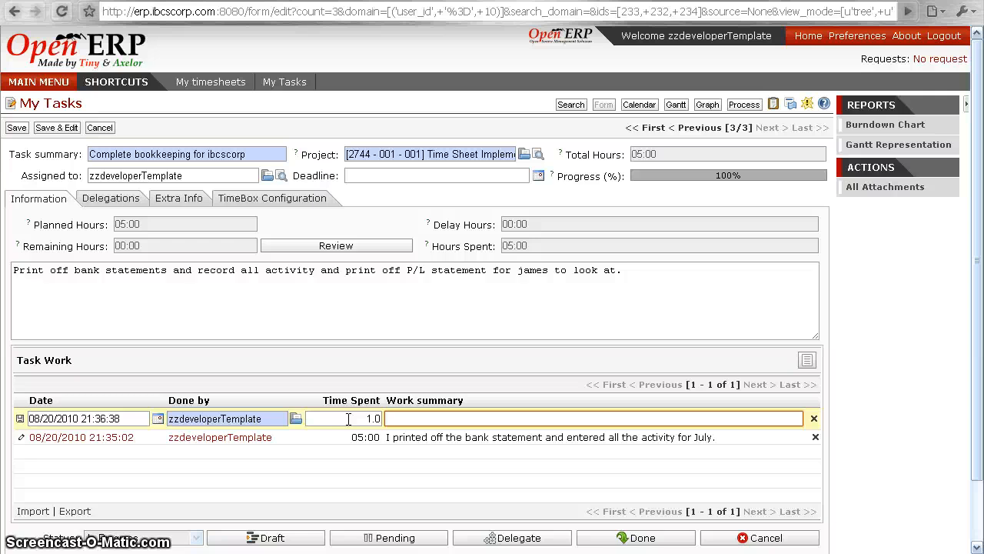
type("I was ")
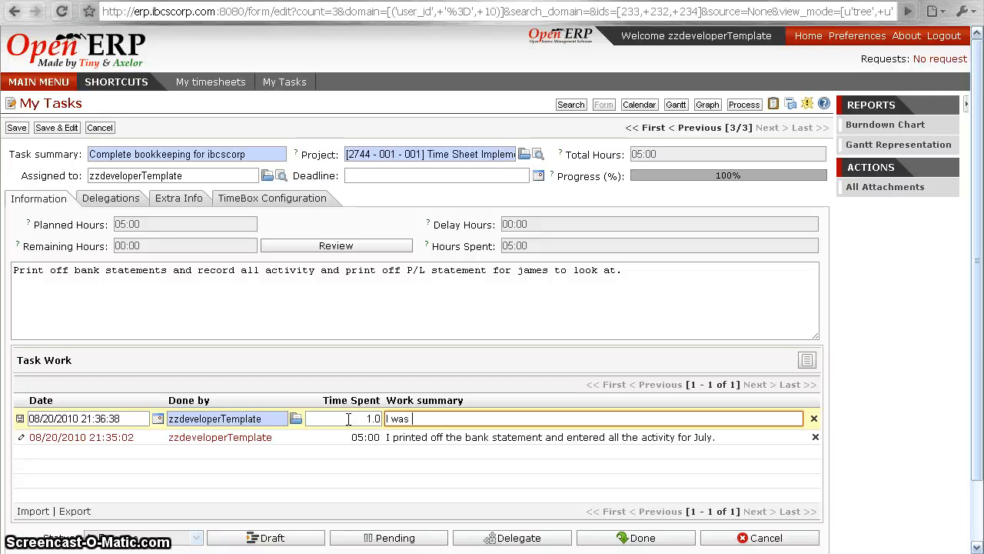
type("on the phone")
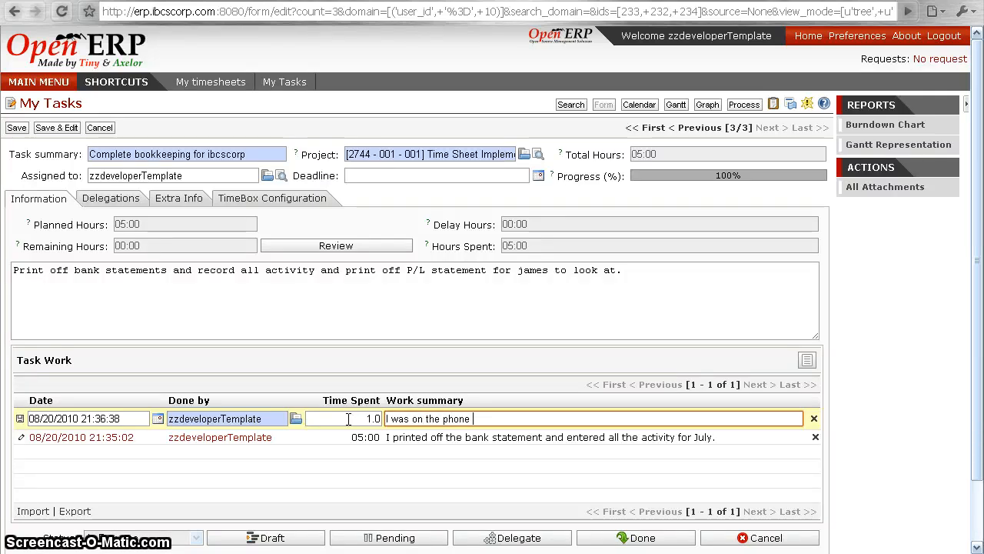
type(" o")
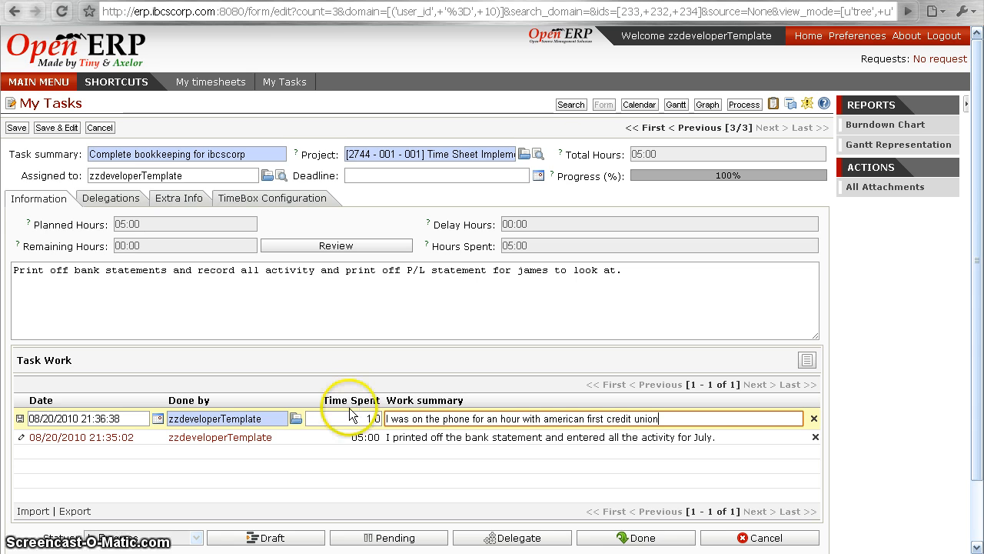
left_click(20, 418)
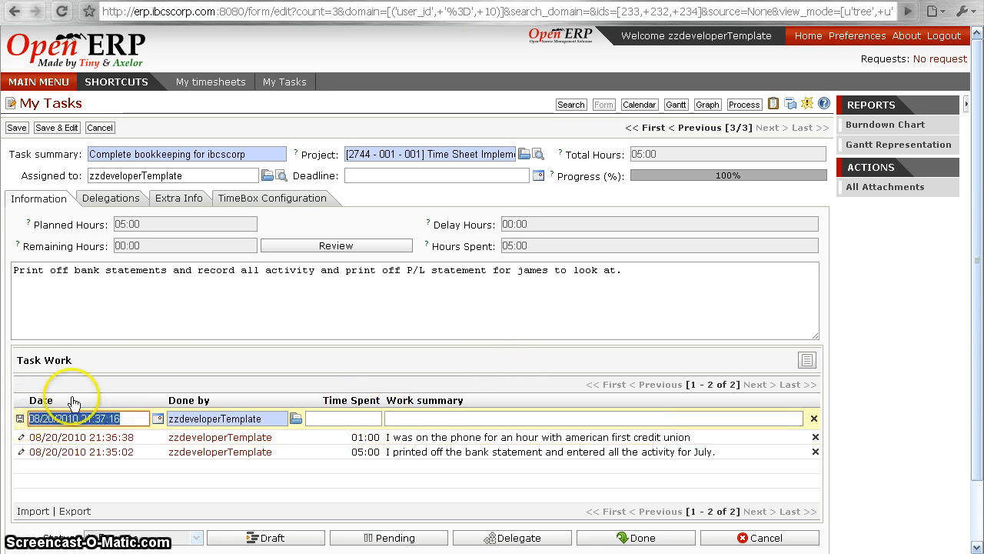
- Check the bookkeeping task in the My Tasks list and the weekly totals in the My timesheets list
left_click(271, 86)
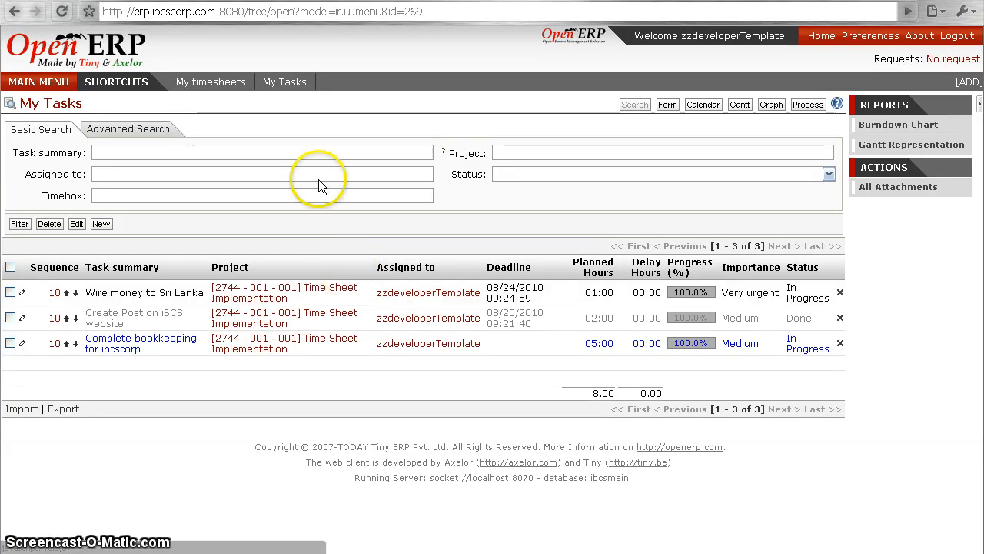
left_click(237, 81)
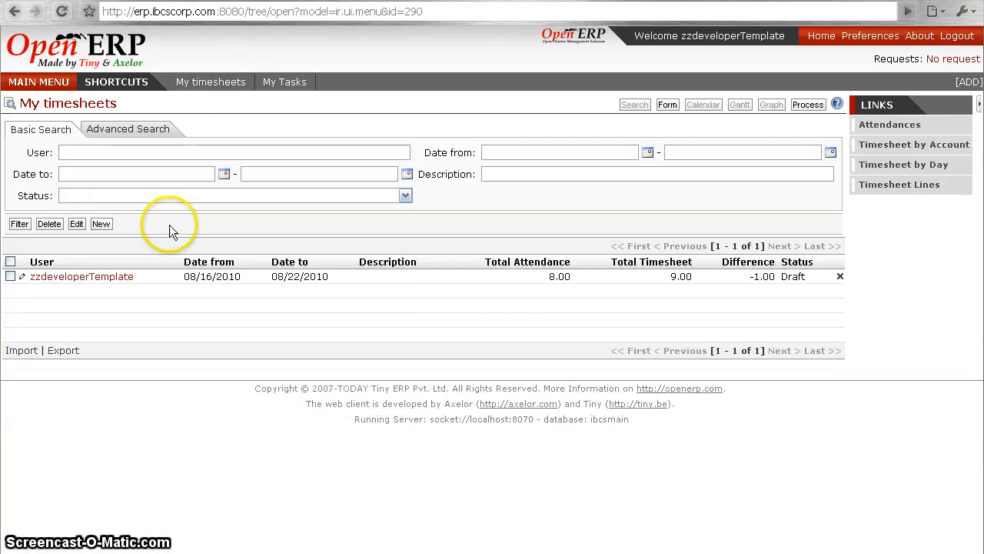
left_click(51, 82)
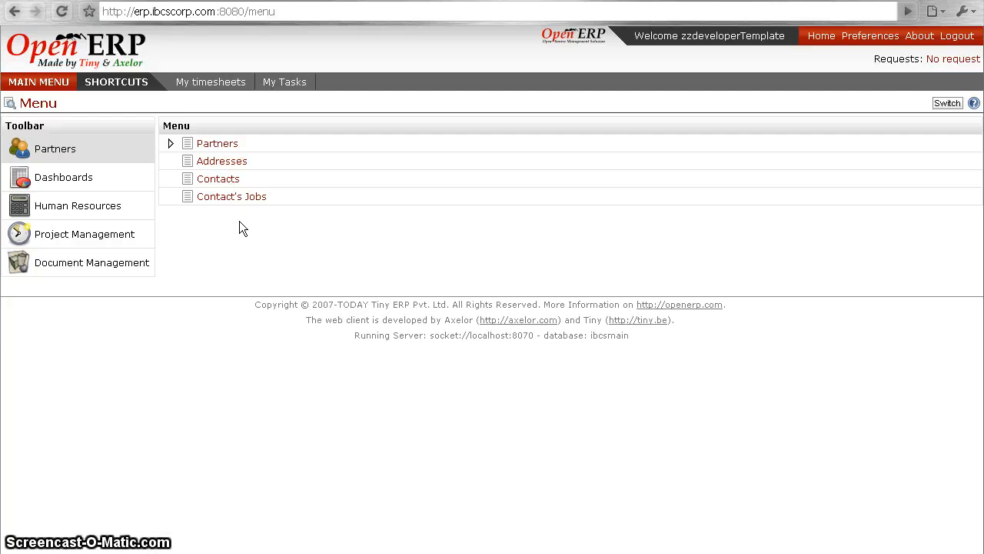
left_click(211, 143)
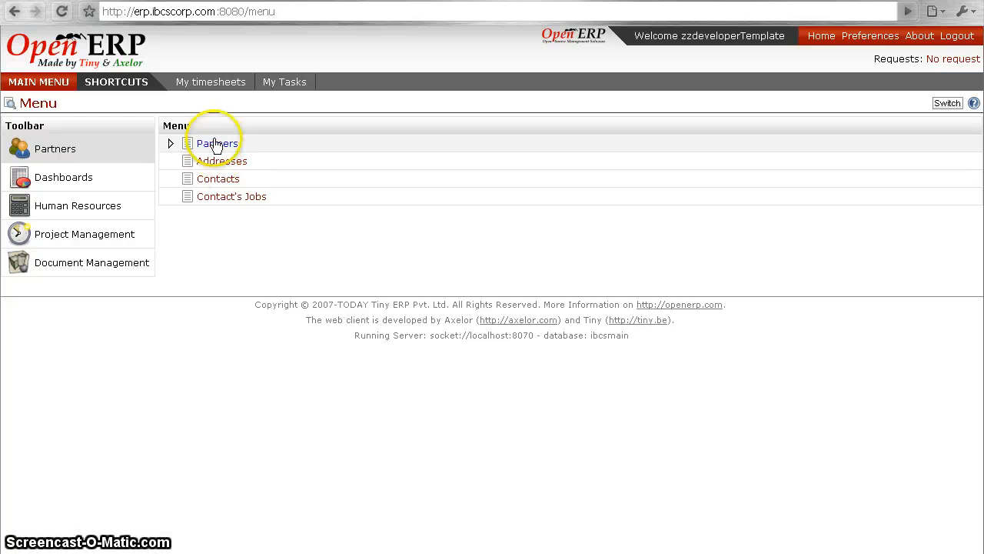
left_click(213, 83)
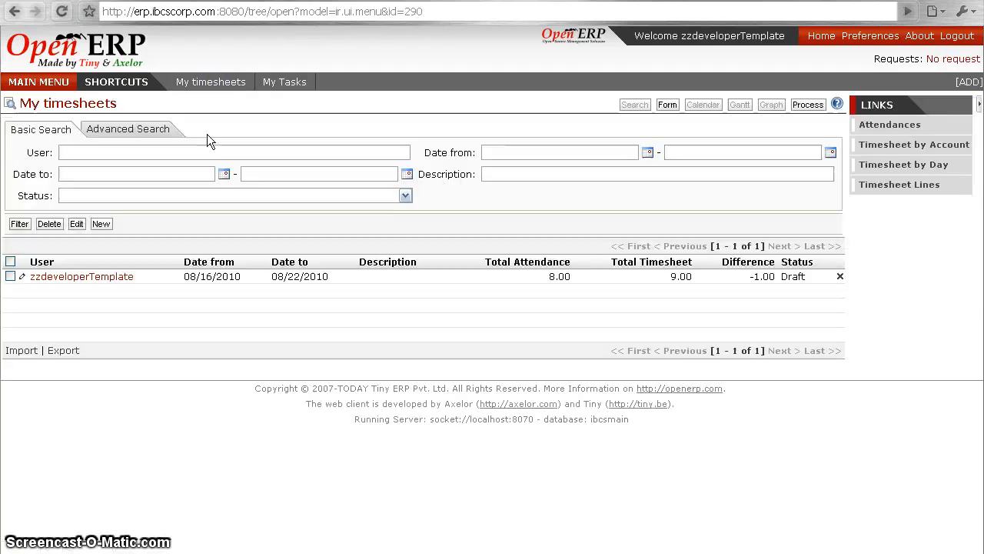
- Open the 08/16/2010 to 08/22/2010 timesheet and compare its total attendance with the total timesheet and the difference
left_click(104, 281)
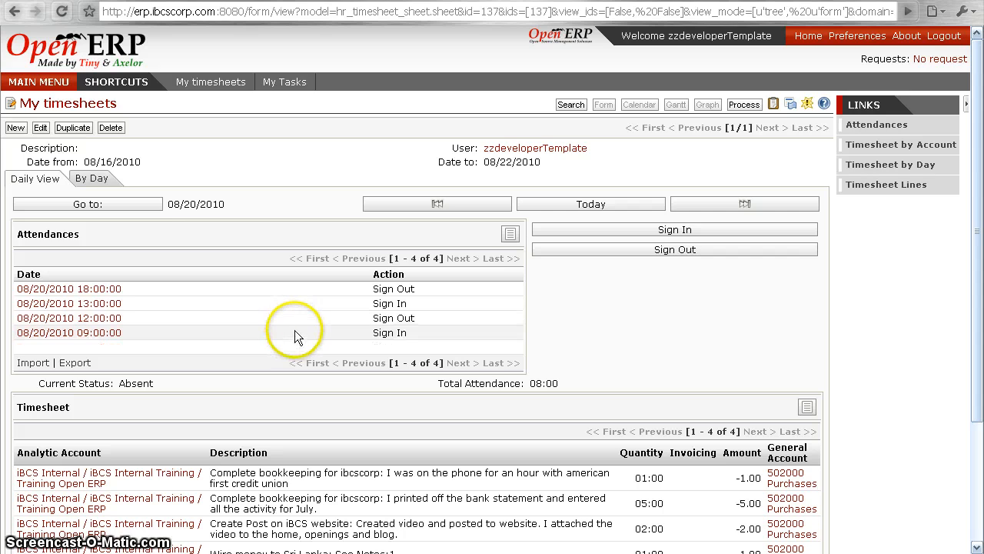
scroll(294, 330, "down", 2)
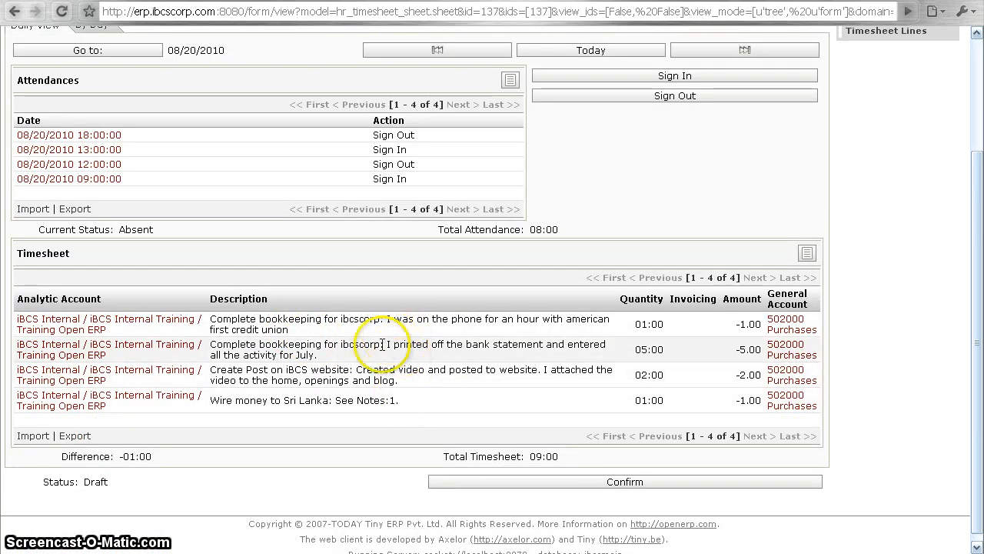
left_click_drag(441, 229, 538, 229)
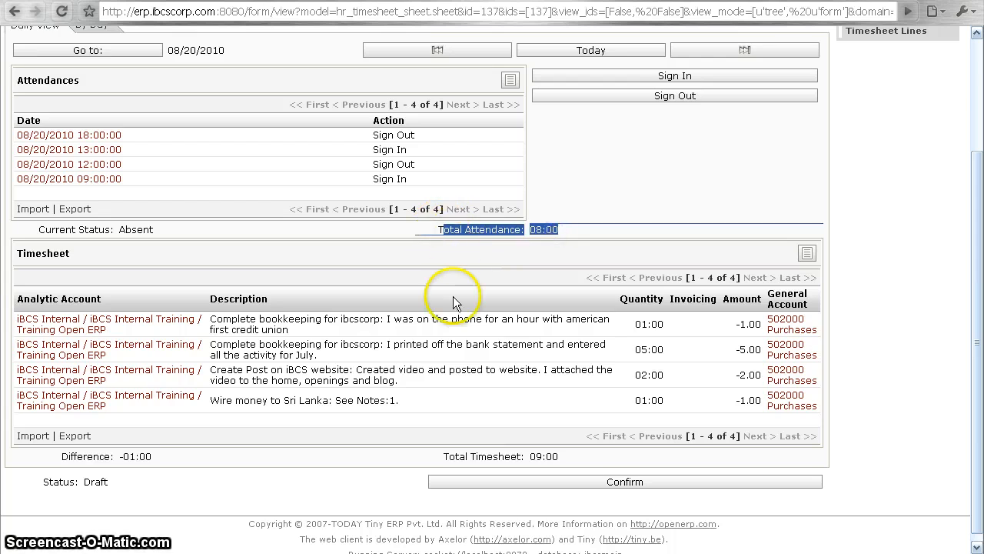
left_click_drag(535, 457, 558, 457)
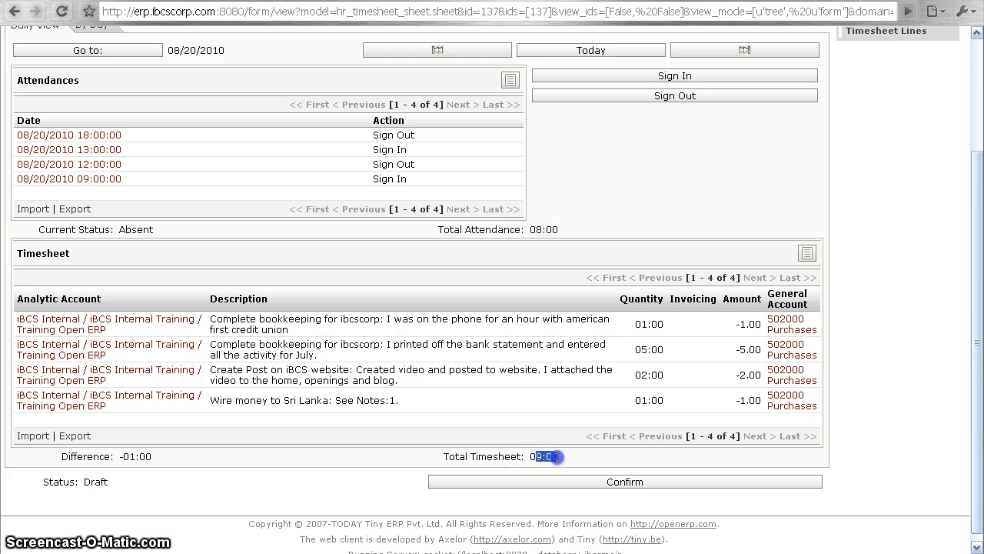
scroll(501, 439, "up", 3)
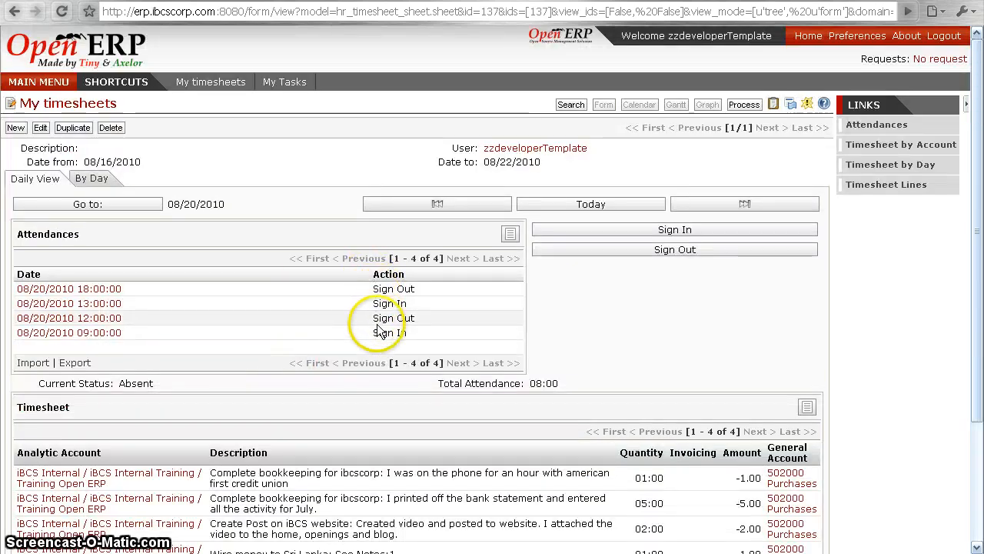
scroll(451, 369, "down", 3)
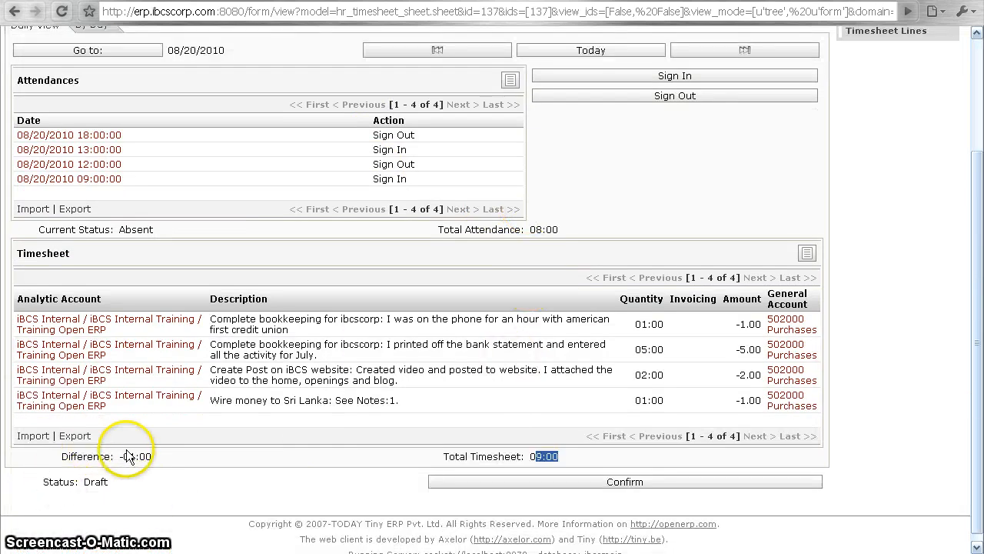
left_click_drag(128, 456, 150, 457)
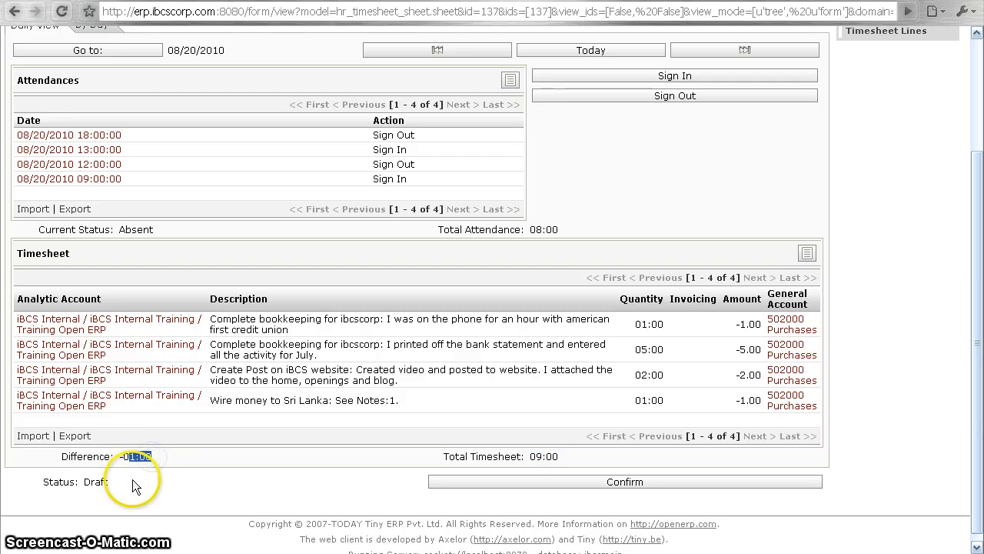
left_click(146, 456)
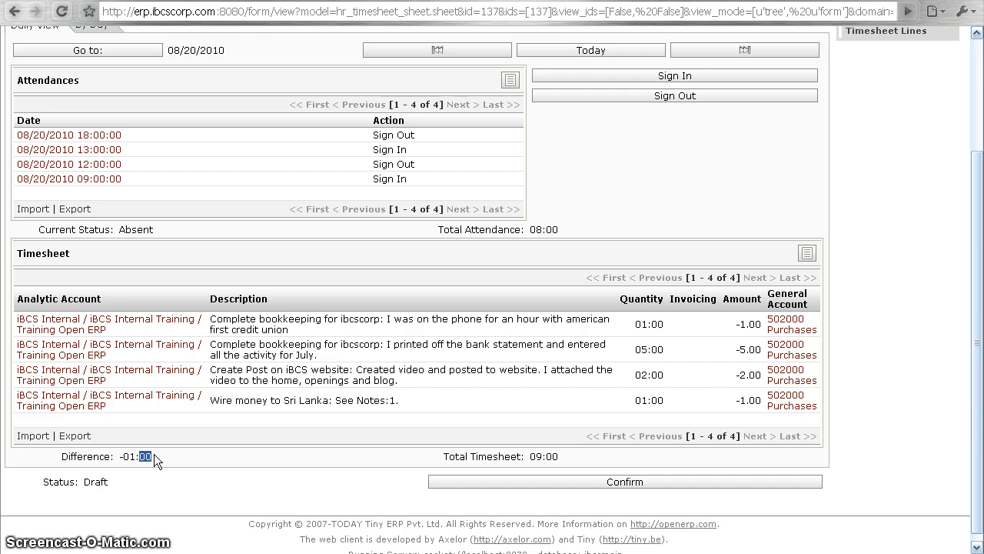
scroll(230, 308, "up", 3)
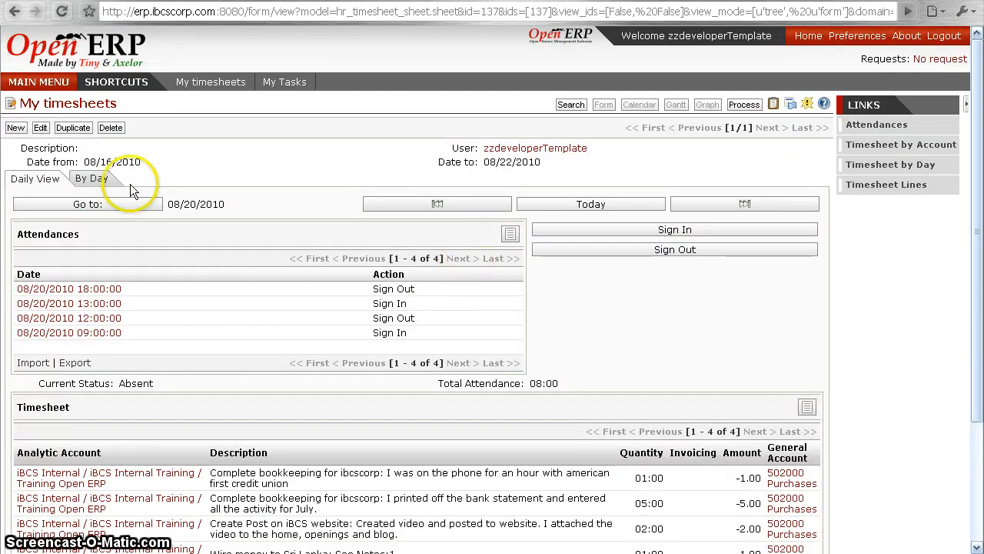
- Edit the timesheet's last Sign Out attendance, set its date to 08/20/2010 19:00:00 and save the attendance
left_click(40, 127)
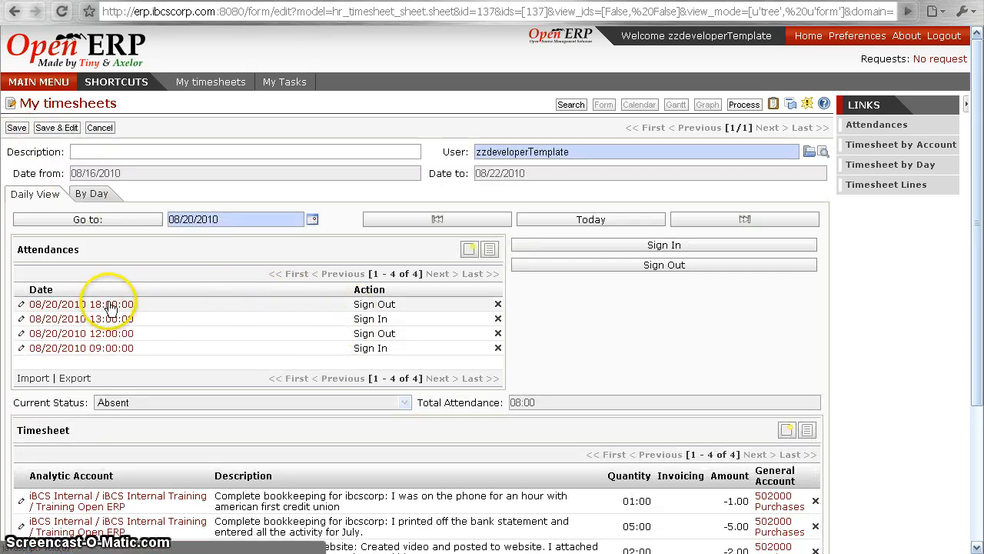
left_click(20, 303)
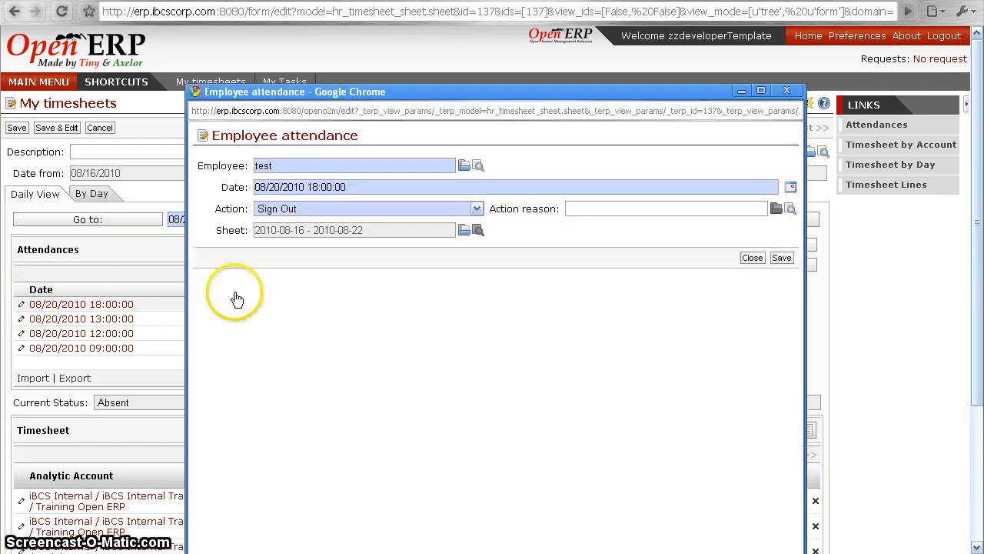
left_click(317, 192)
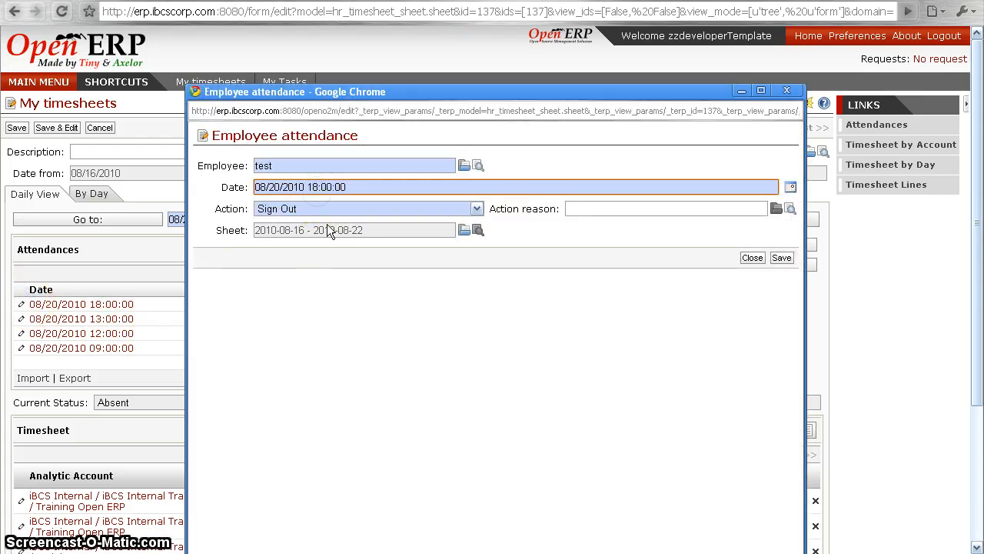
key("BackSpace")
type("9")
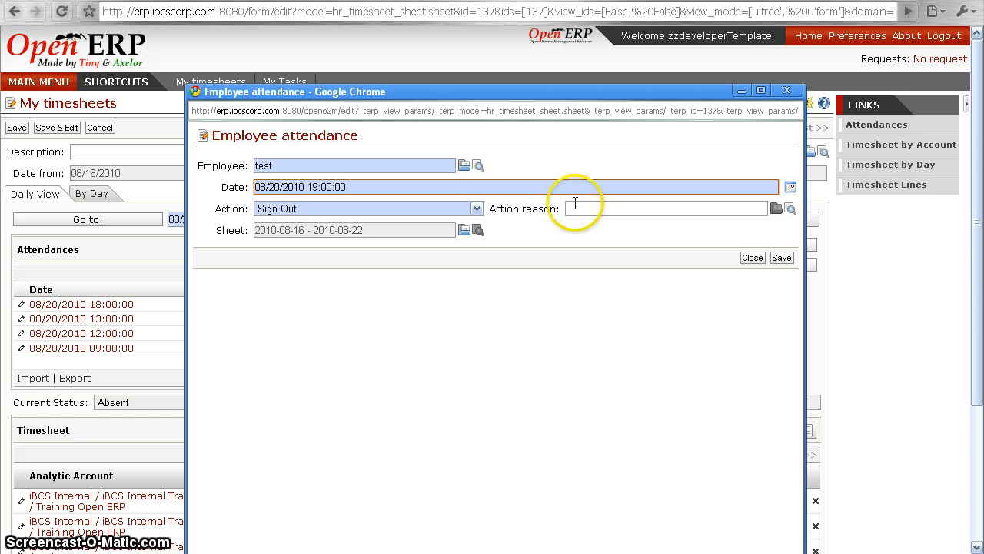
left_click(780, 259)
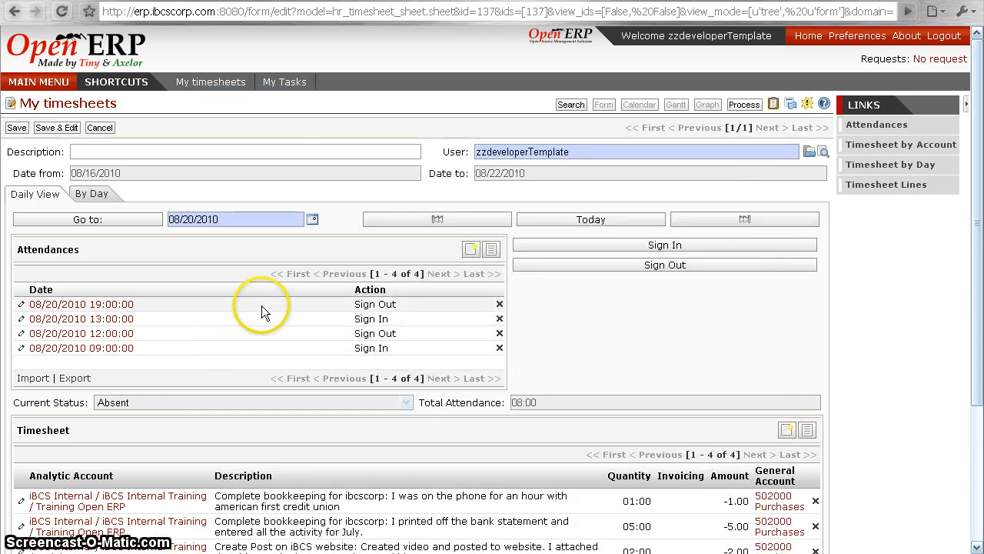
- Reload the timesheet to check its refreshed attendance total and difference, and return to the main menu
scroll(261, 305, "down", 2)
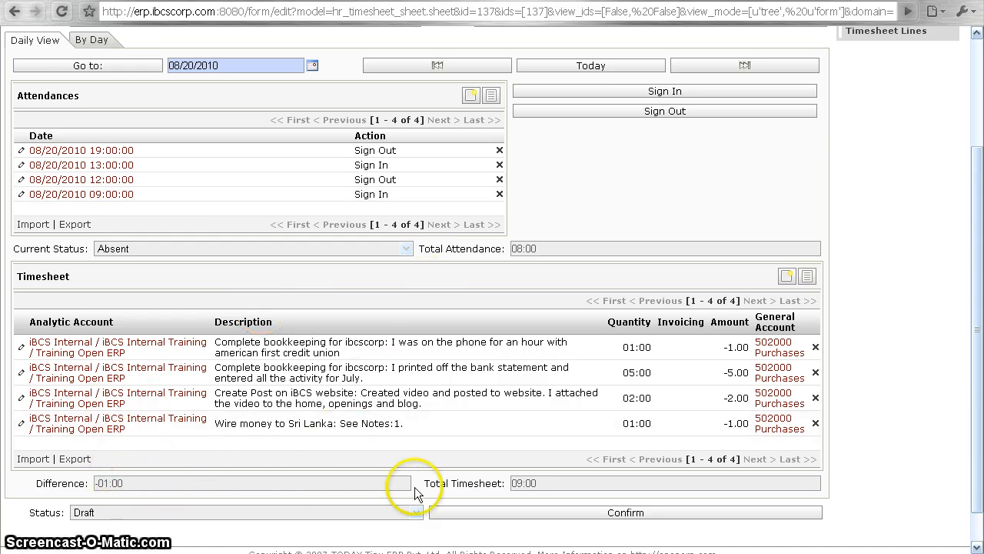
scroll(424, 292, "up", 2)
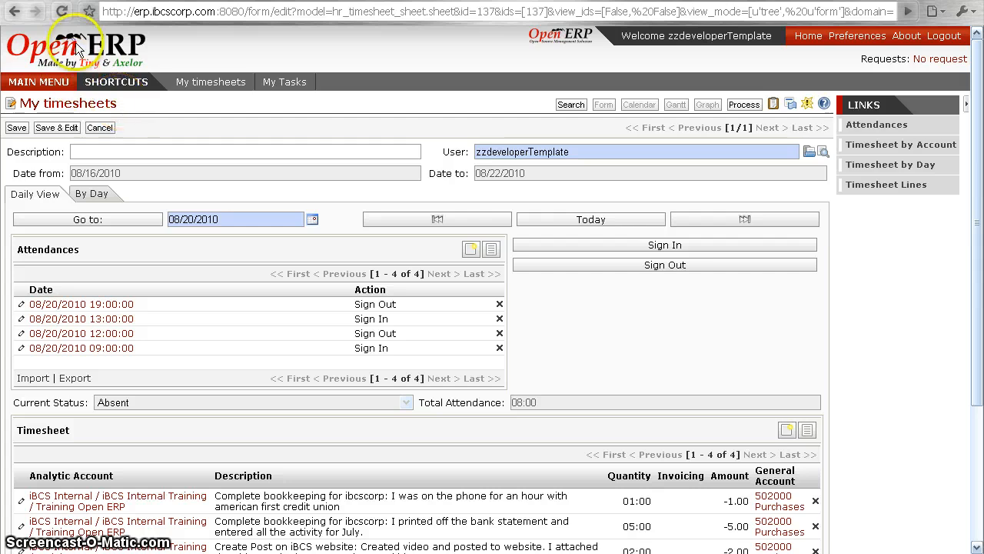
left_click(61, 10)
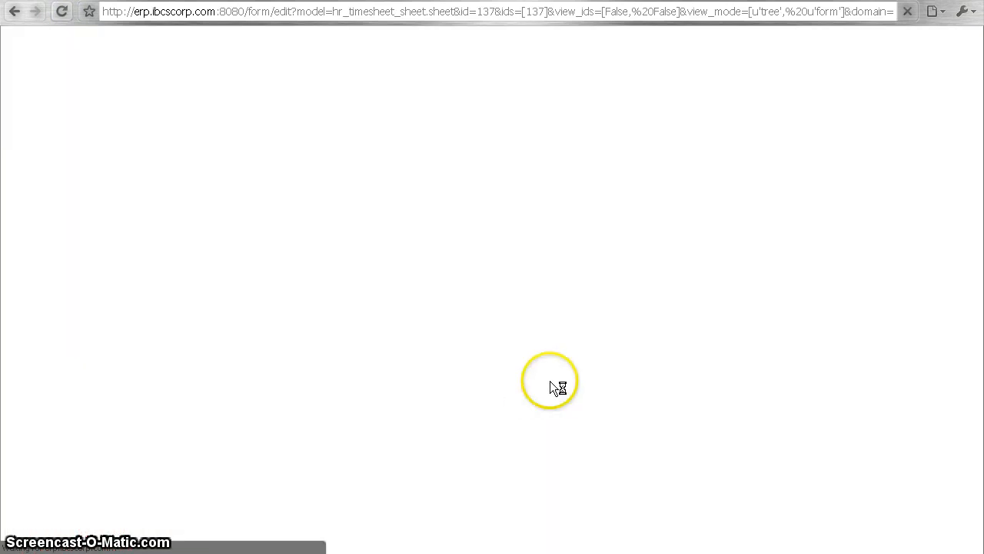
scroll(558, 386, "down", 2)
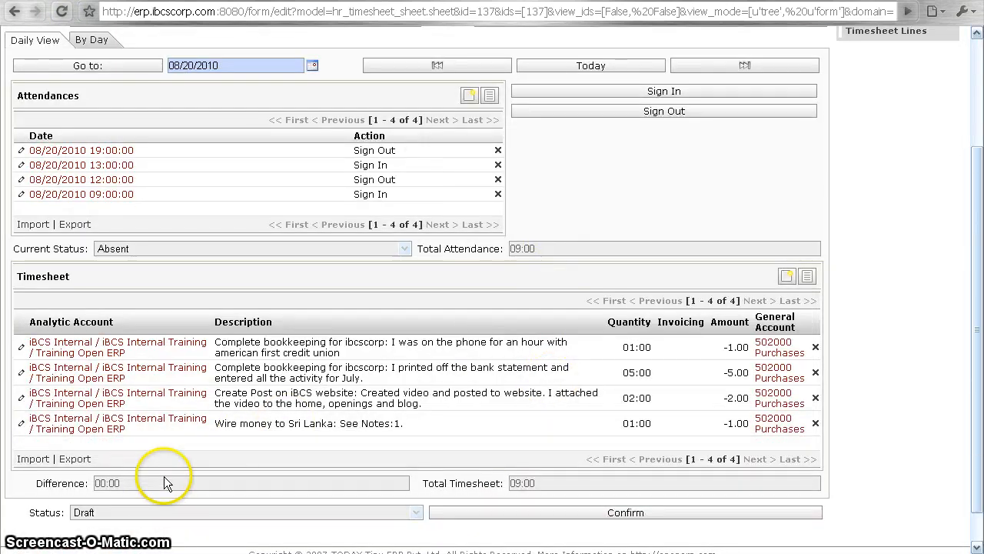
scroll(156, 481, "up", 2)
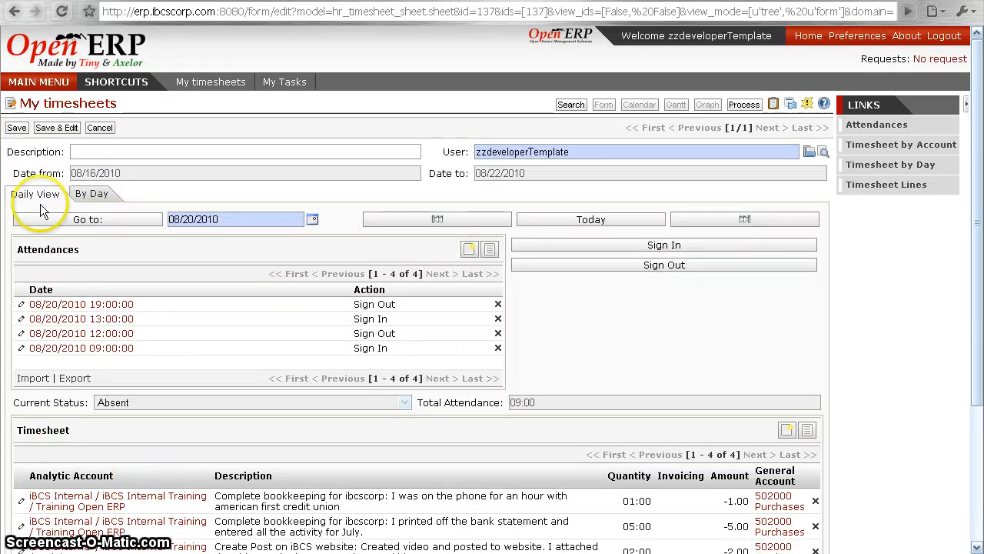
left_click(32, 82)
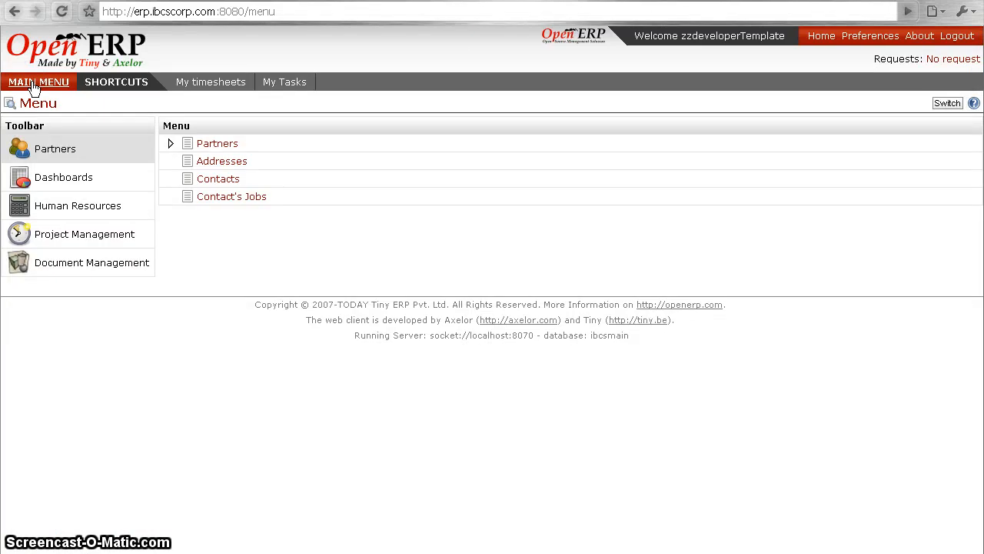
left_click(37, 438)
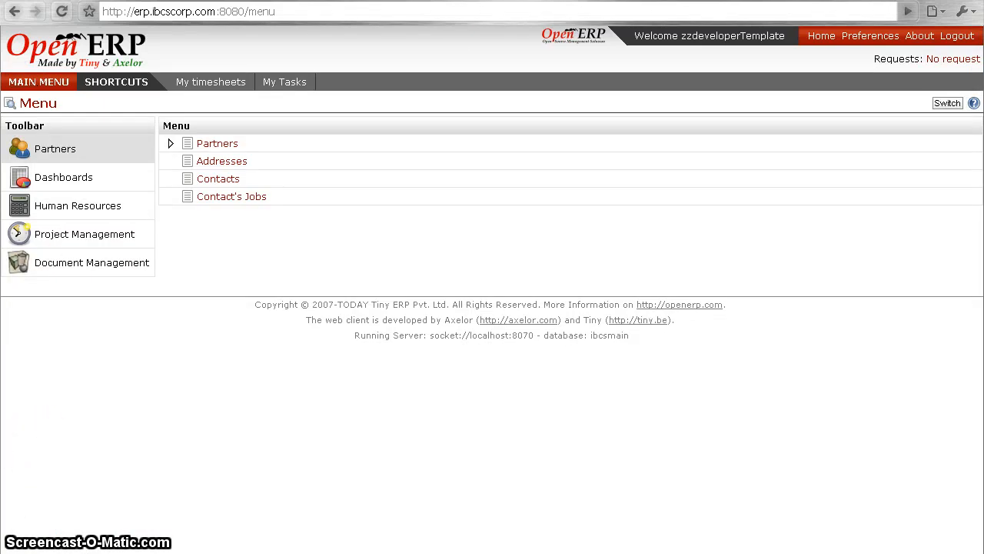